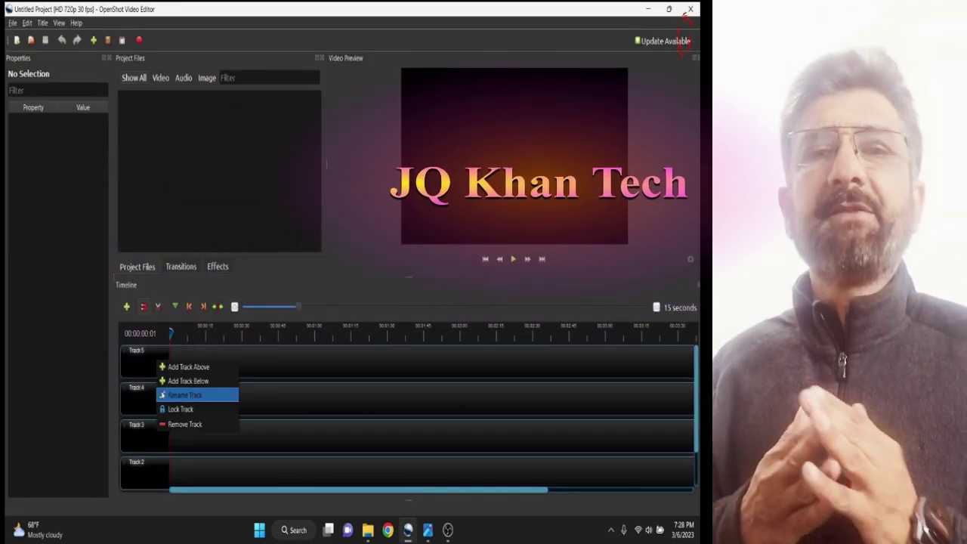
- Import all four videos from a Desktop folder into the project
key("Escape")
double_click(166, 86)
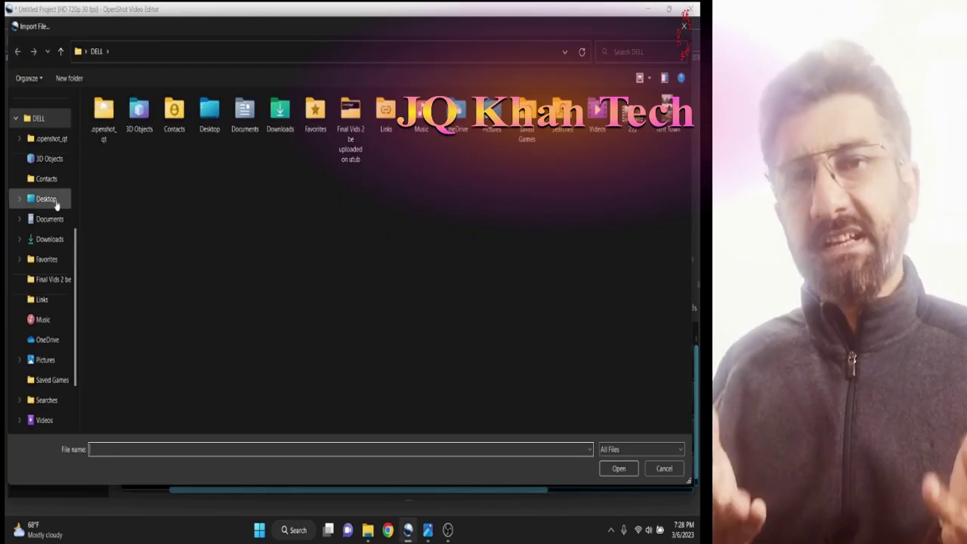
left_click(56, 199)
double_click(132, 157)
left_click_drag(324, 254, 95, 88)
left_click(619, 468)
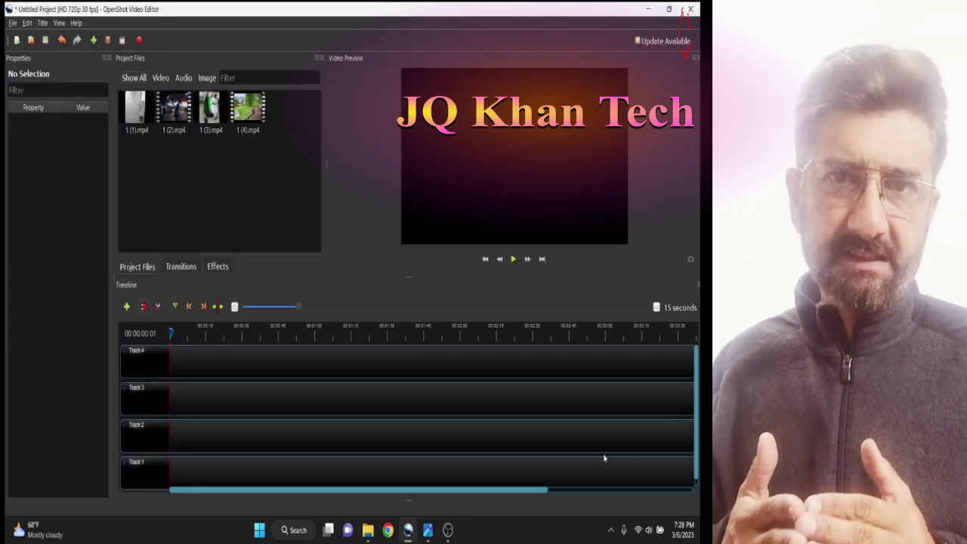
- Put 1 (4).mp4 on Track 4 as a quarter-size top-left tile and adjust its horizontal scale
left_click_drag(248, 107, 210, 365)
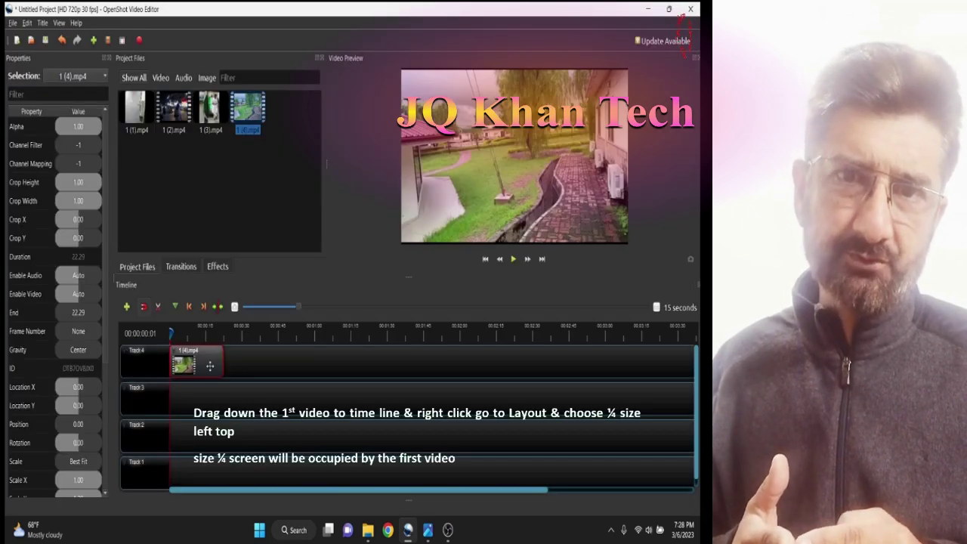
right_click(210, 366)
mouse_move(212, 240)
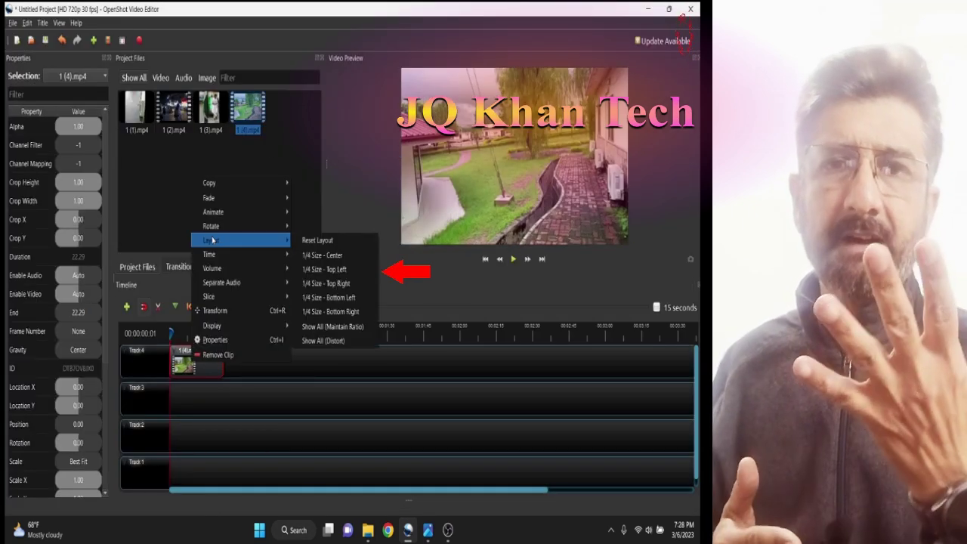
left_click(324, 269)
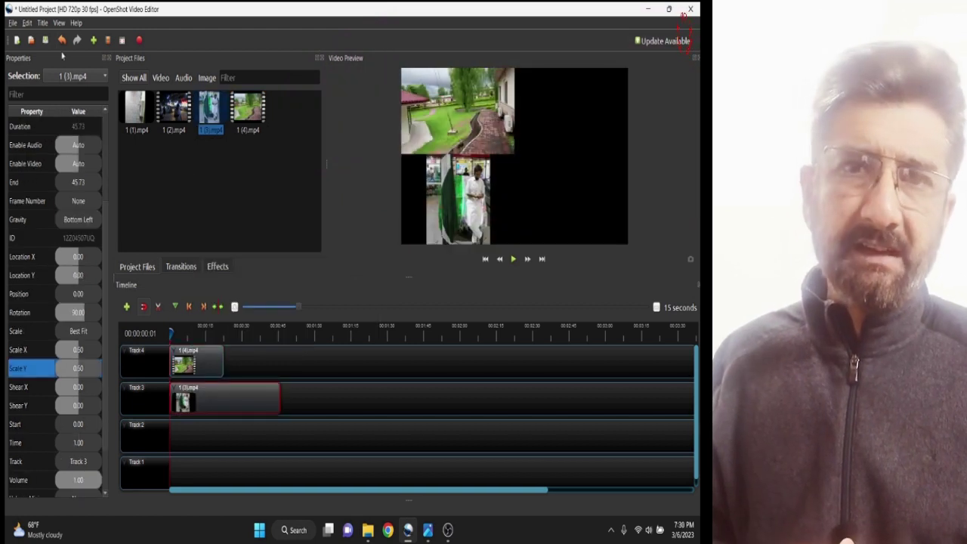
left_click_drag(63, 350, 80, 346)
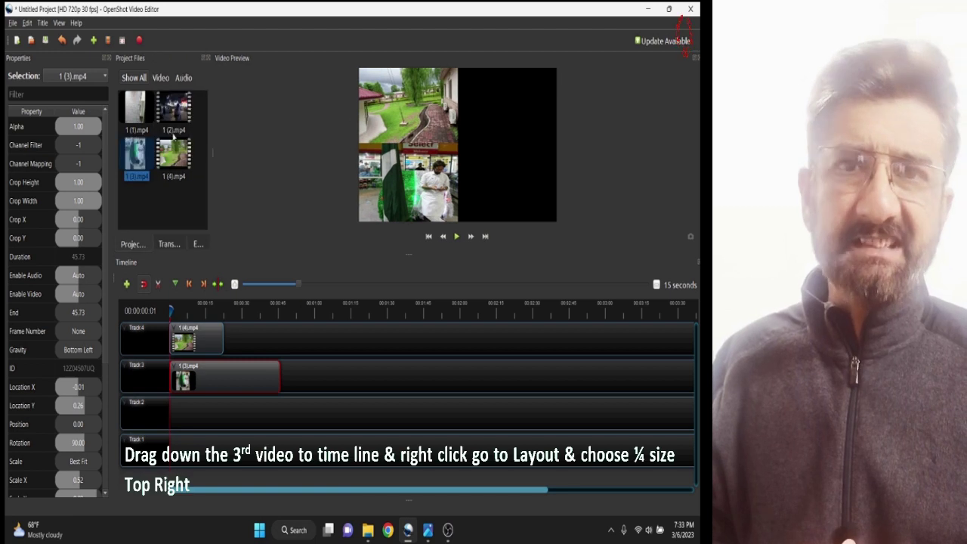
- Put 1 (2).mp4 on Track 2 as a quarter-size top-right tile
left_click_drag(174, 109, 195, 405)
right_click(195, 405)
mouse_move(227, 283)
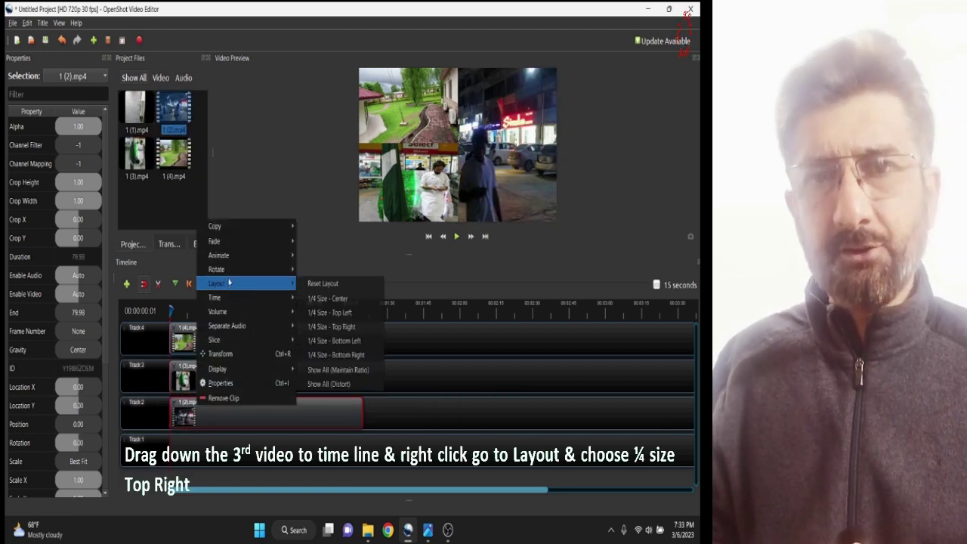
left_click(331, 326)
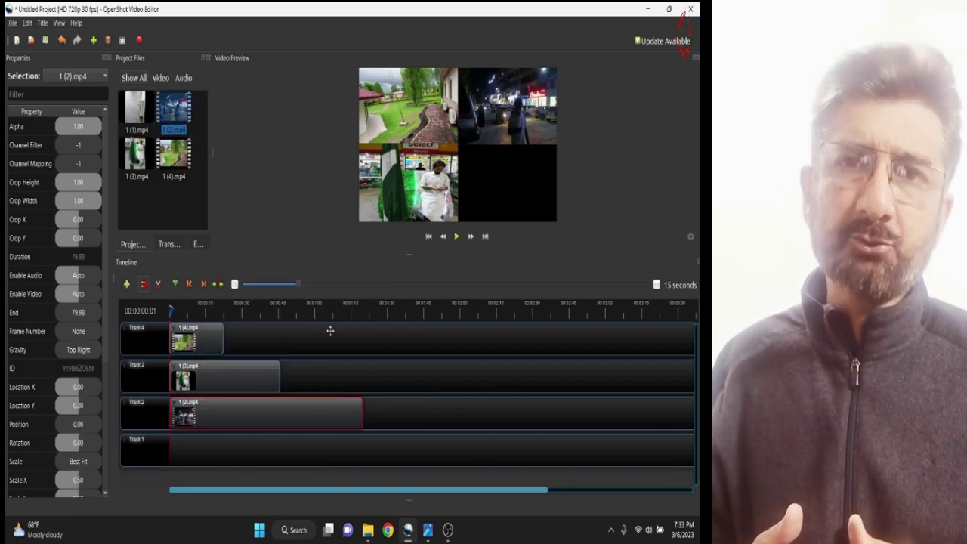
- Put 1 (1).mp4 on Track 1 bottom-right, with Scale Y 0.93 and Location X about 0.19
left_click_drag(135, 106, 185, 450)
right_click(218, 451)
right_click(264, 447)
mouse_move(309, 323)
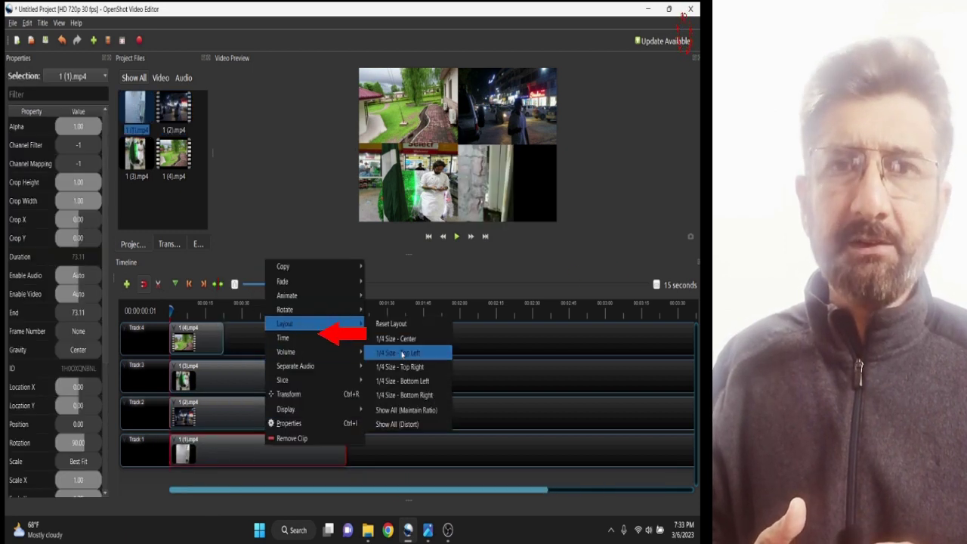
left_click(407, 397)
scroll(104, 400, "down", 5)
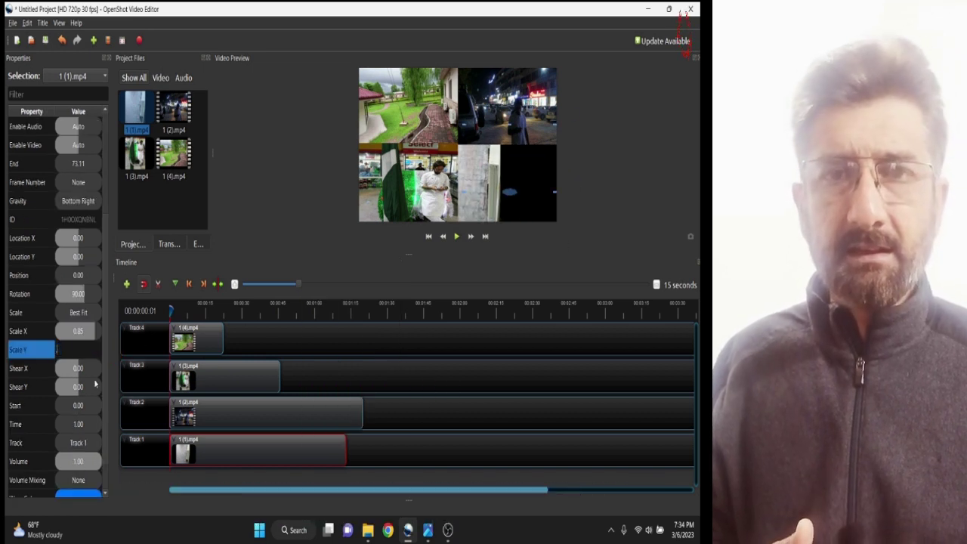
type("93")
key("Return")
left_click(76, 237)
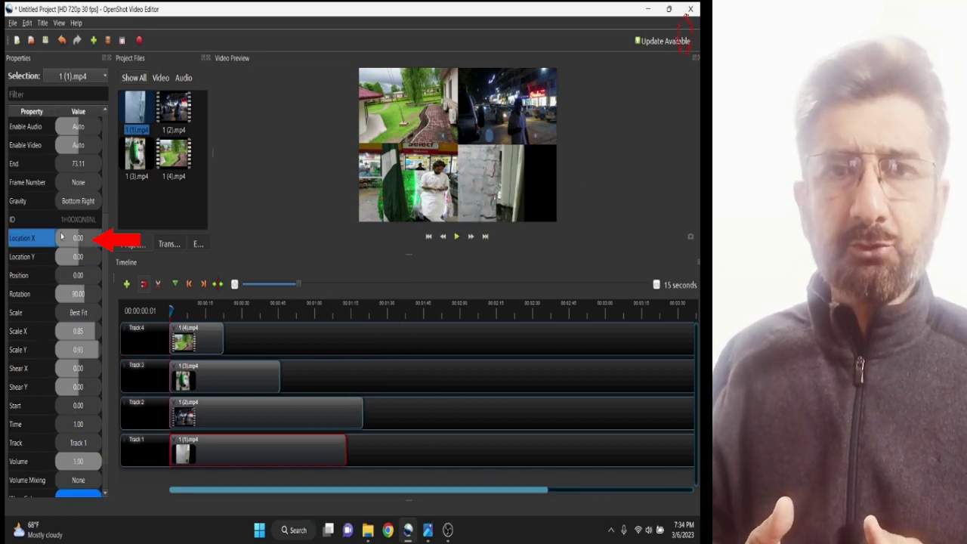
left_click_drag(73, 237, 74, 237)
- Enlarge the preview and slice all clips at the playhead, keeping the left sides
left_click(391, 389)
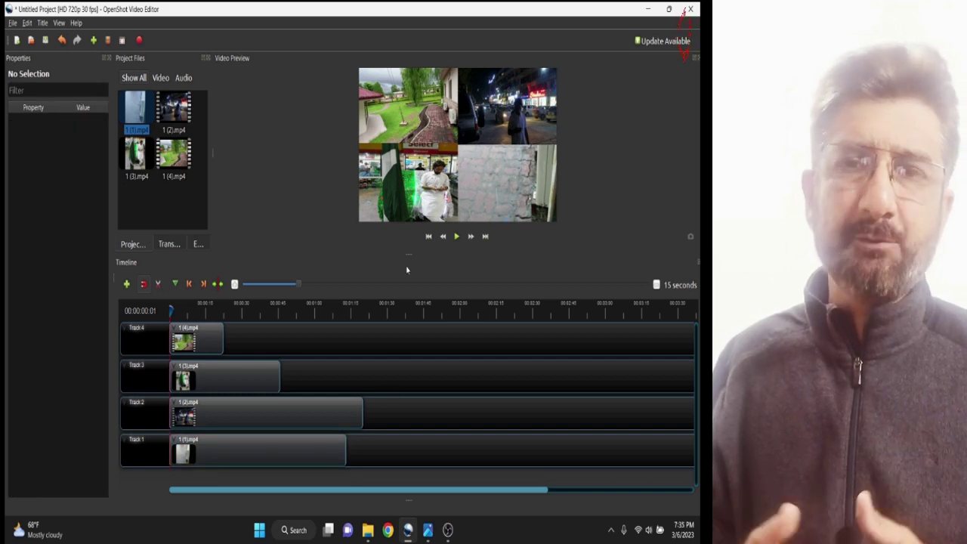
left_click_drag(408, 257, 426, 419)
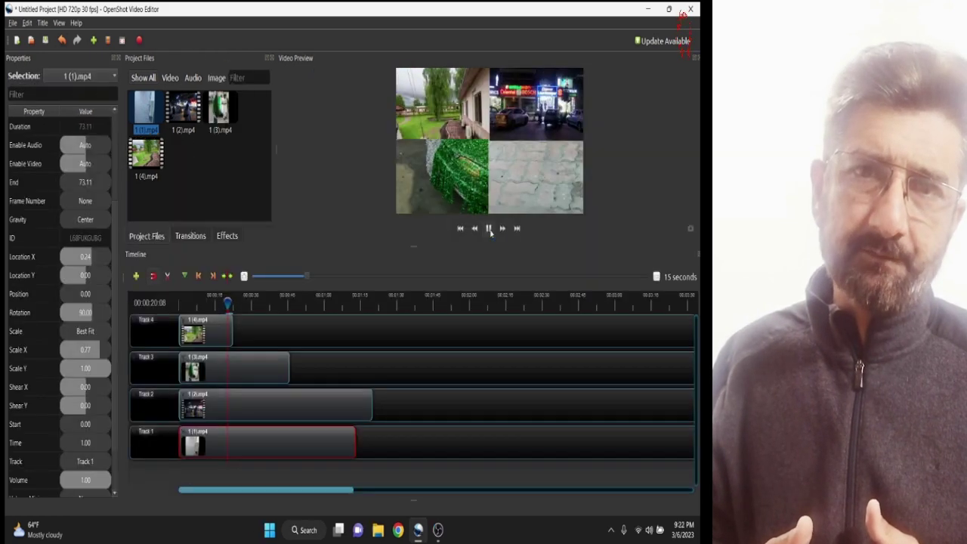
mouse_move(249, 308)
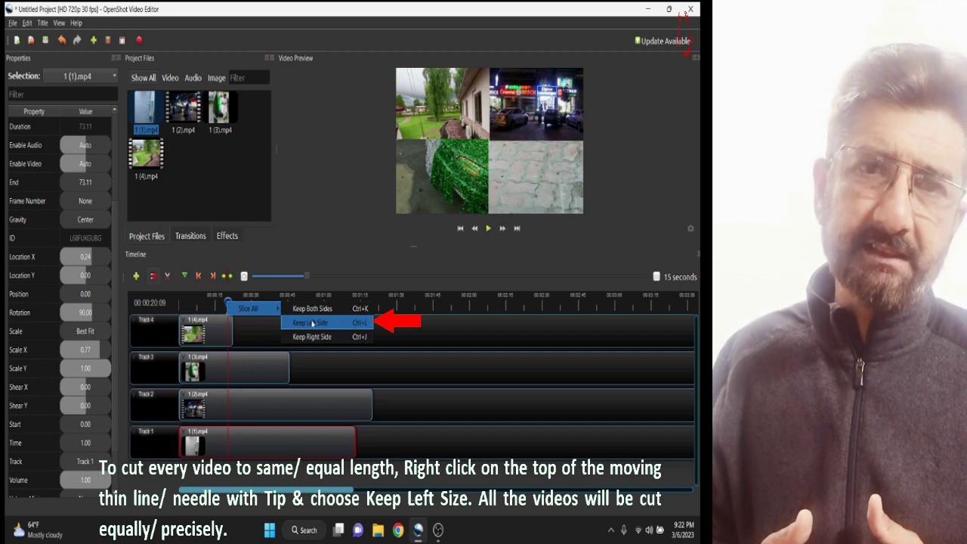
left_click(341, 330)
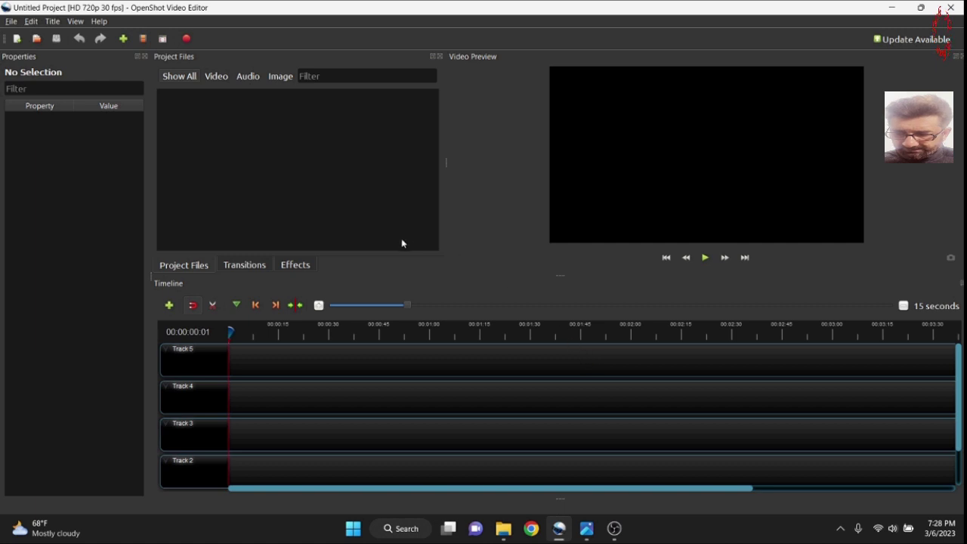
- Delete Track 5 and import 1 (1).mp4 through 1 (4).mp4 from Desktop > temp vid 4 n 1
right_click(210, 363)
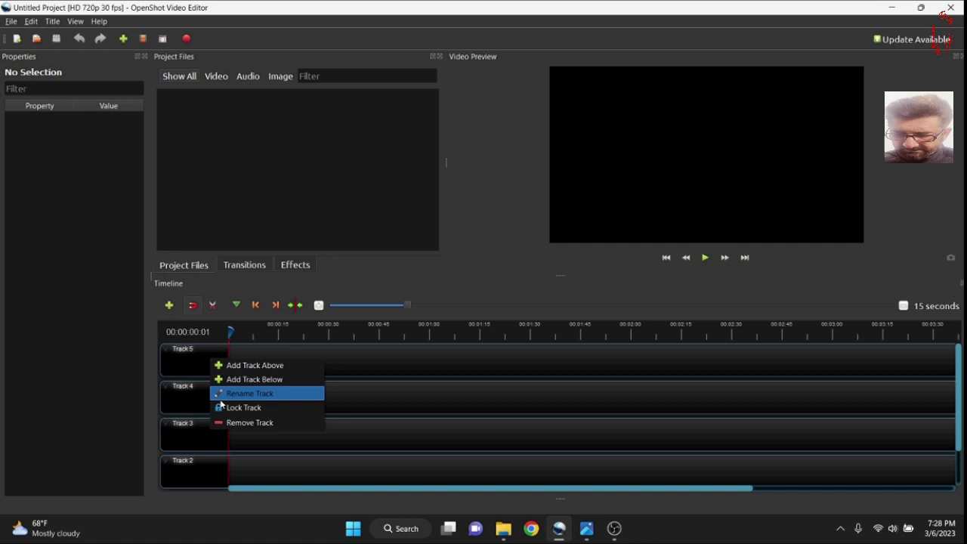
left_click(231, 423)
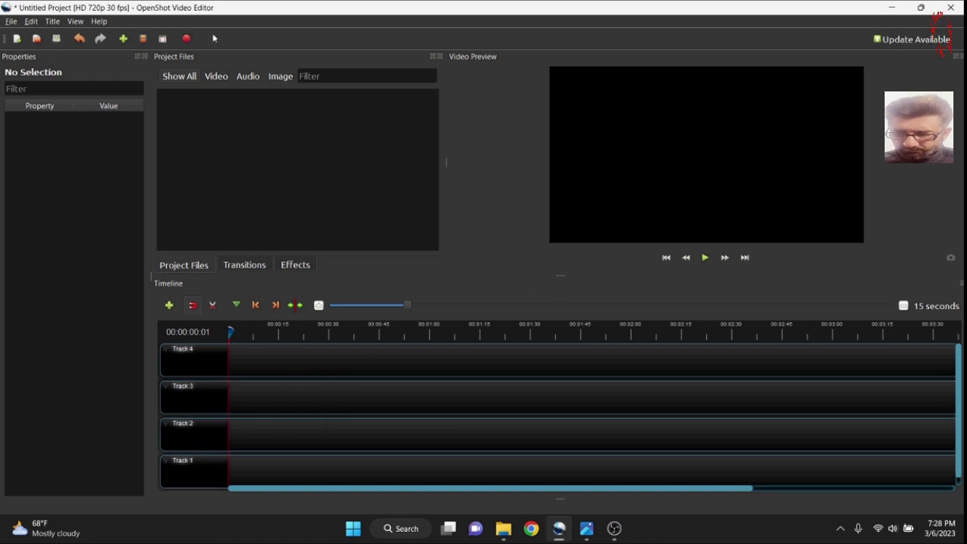
left_click(122, 37)
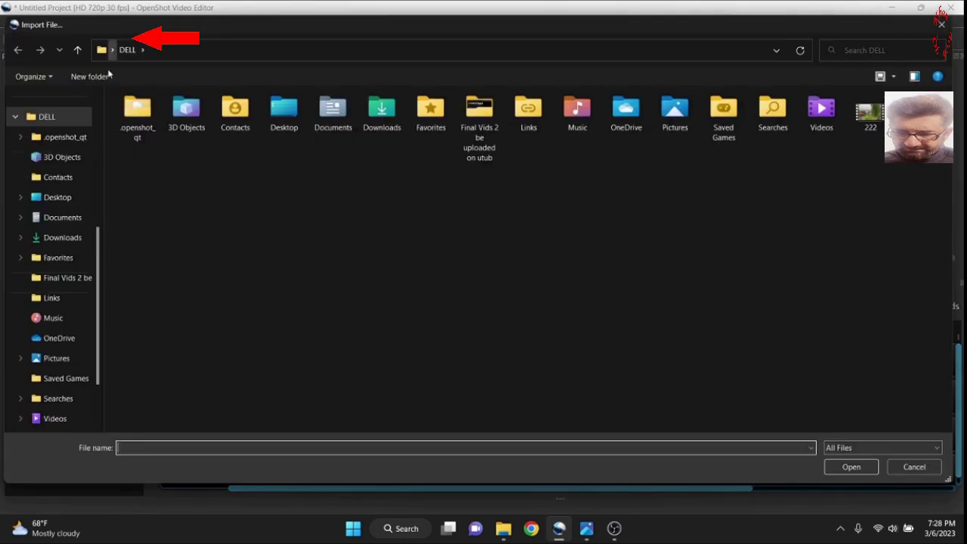
left_click(72, 204)
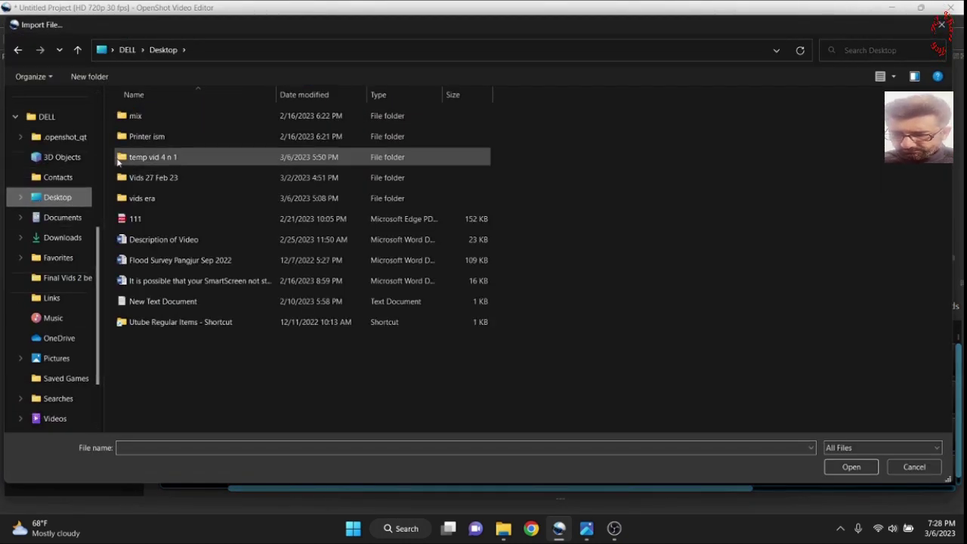
double_click(119, 159)
left_click_drag(441, 250, 143, 102)
left_click(854, 468)
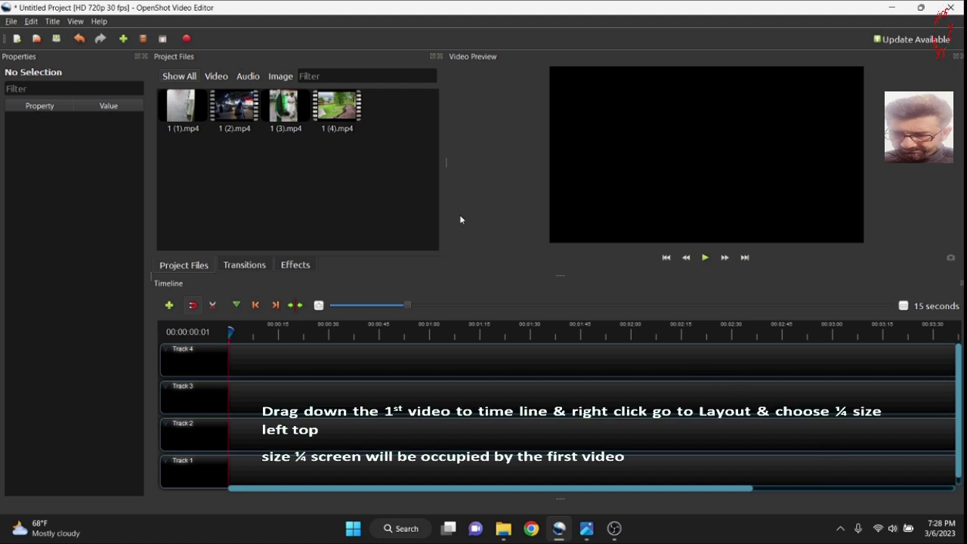
- Drop 1 (4).mp4 onto Track 4 and apply the 1/4 Size - Top Left layout
left_click_drag(349, 110, 249, 356)
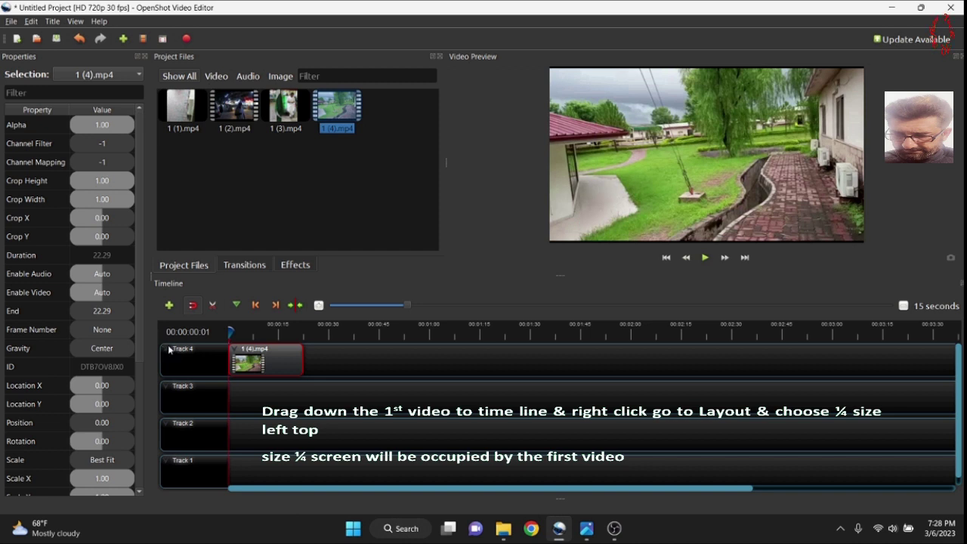
right_click(284, 365)
left_click(346, 311)
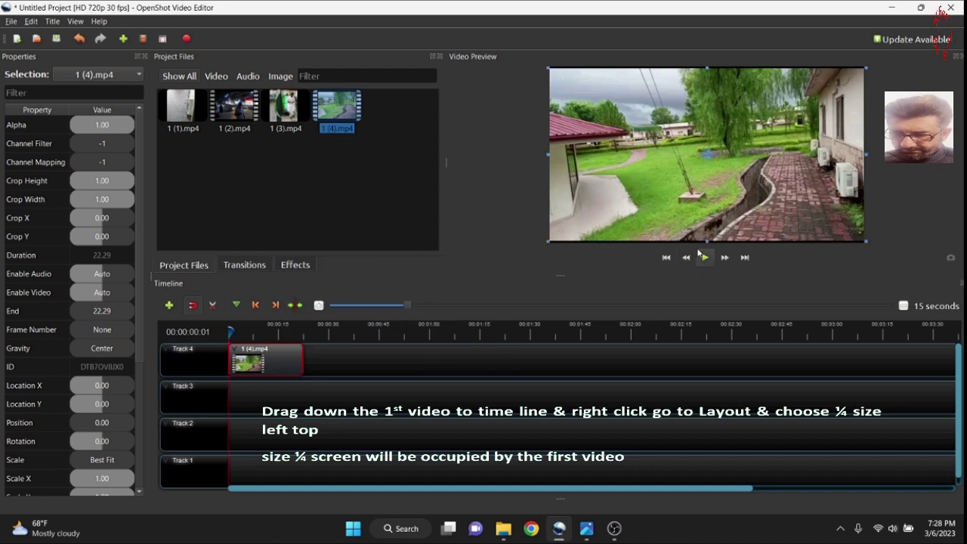
left_click_drag(708, 243, 709, 245)
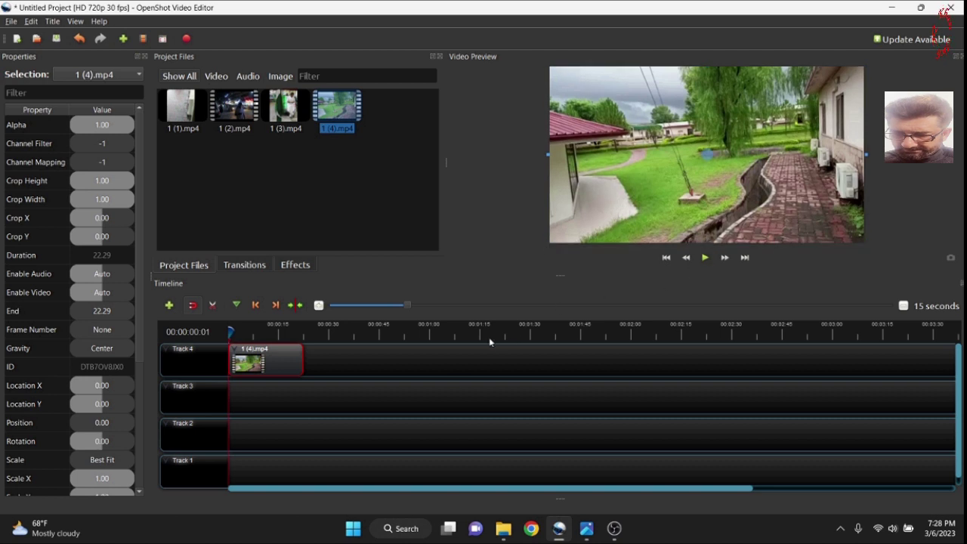
left_click(435, 406)
right_click(259, 360)
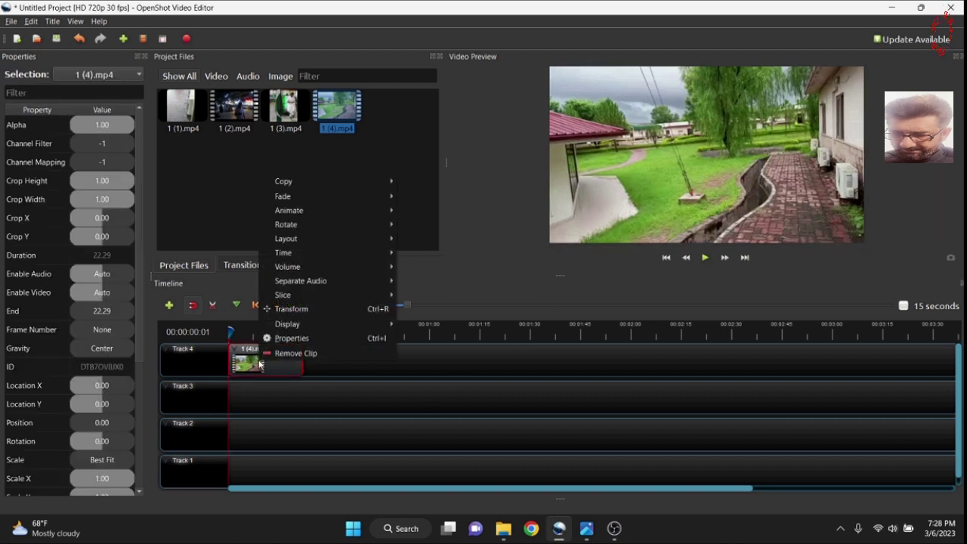
mouse_move(287, 238)
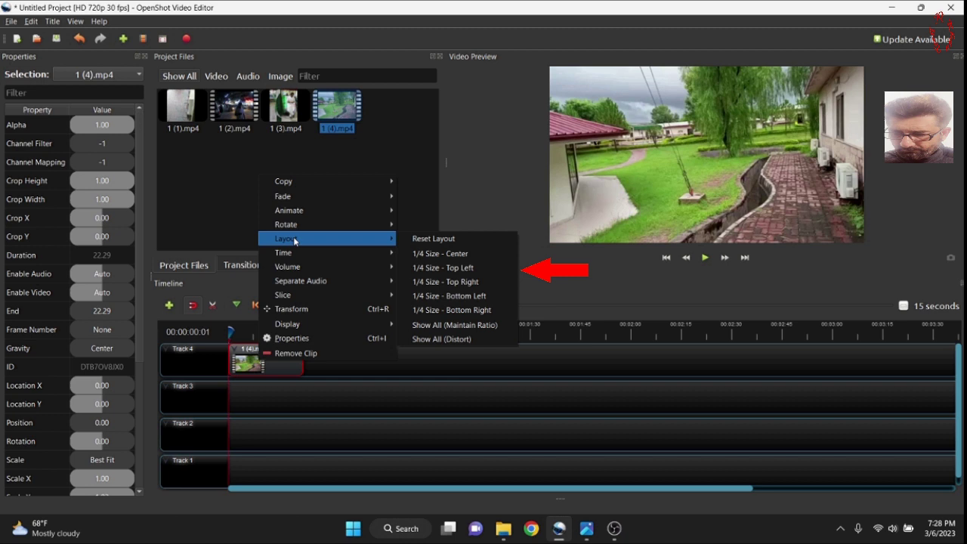
left_click(481, 268)
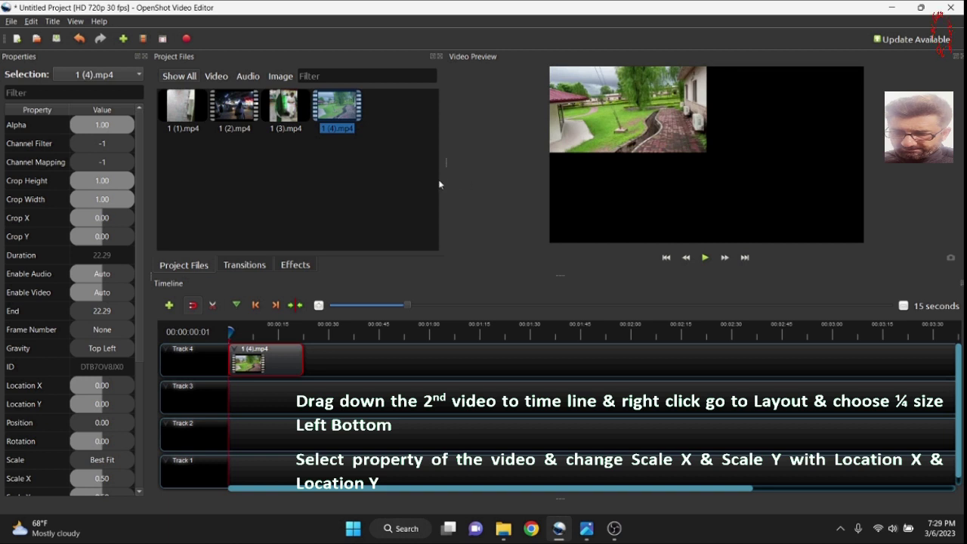
- Drop 1 (3).mp4 onto Track 3 and apply the 1/4 Size - Bottom Left layout
left_click_drag(291, 109, 204, 383)
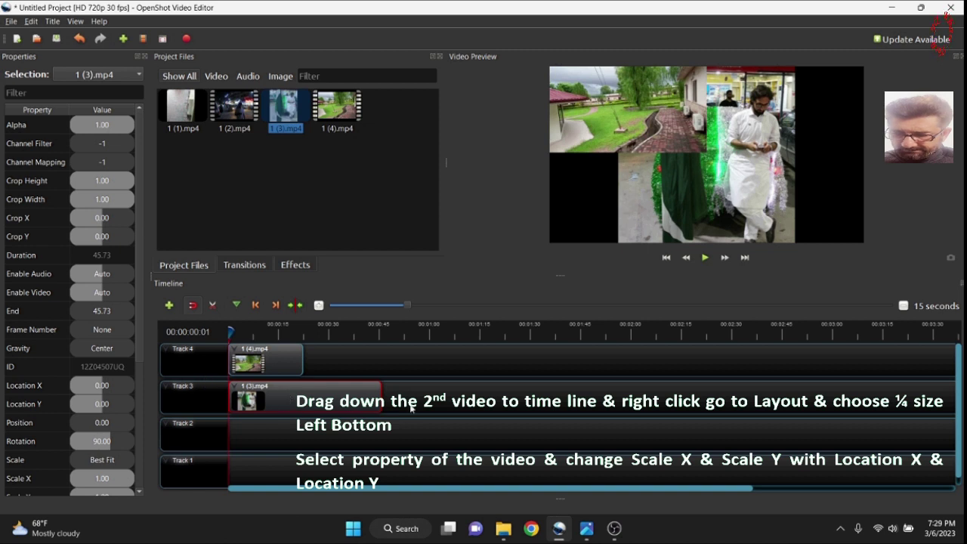
right_click(338, 408)
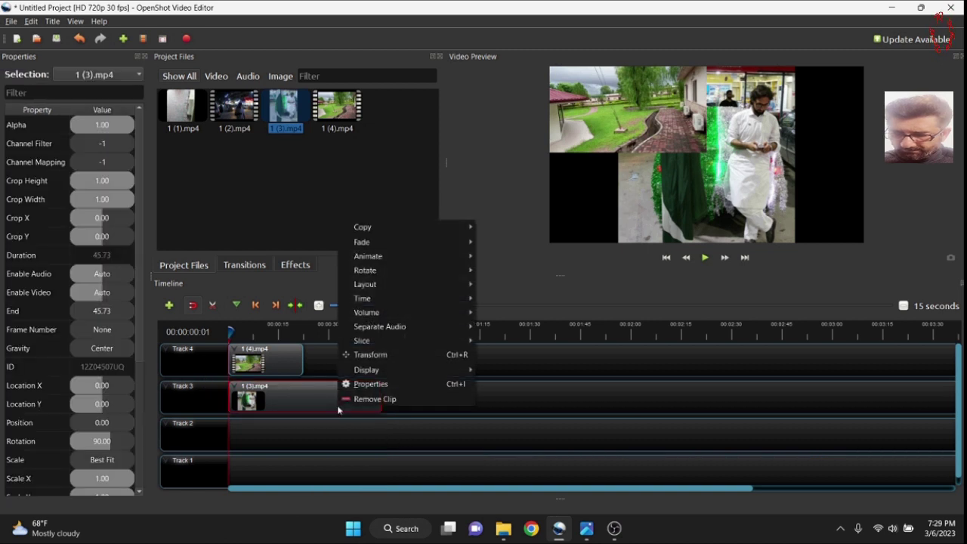
mouse_move(375, 283)
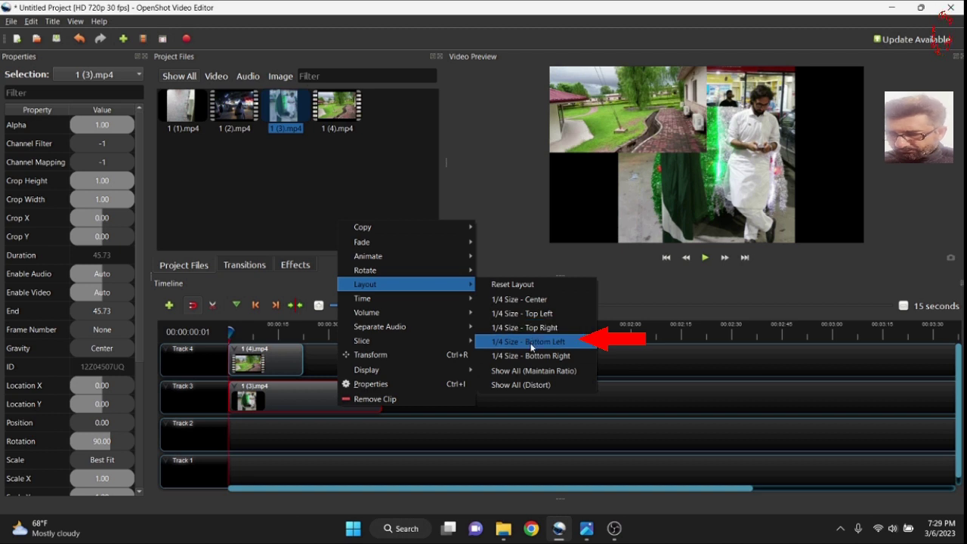
left_click(531, 346)
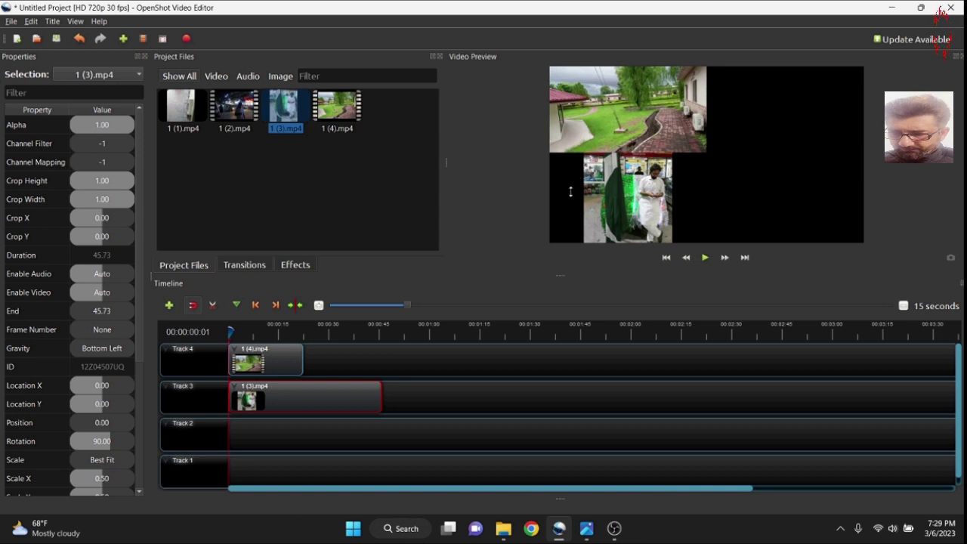
- Play the preview to check the layout, rewind, and bring up the clip's scale properties
left_click(704, 257)
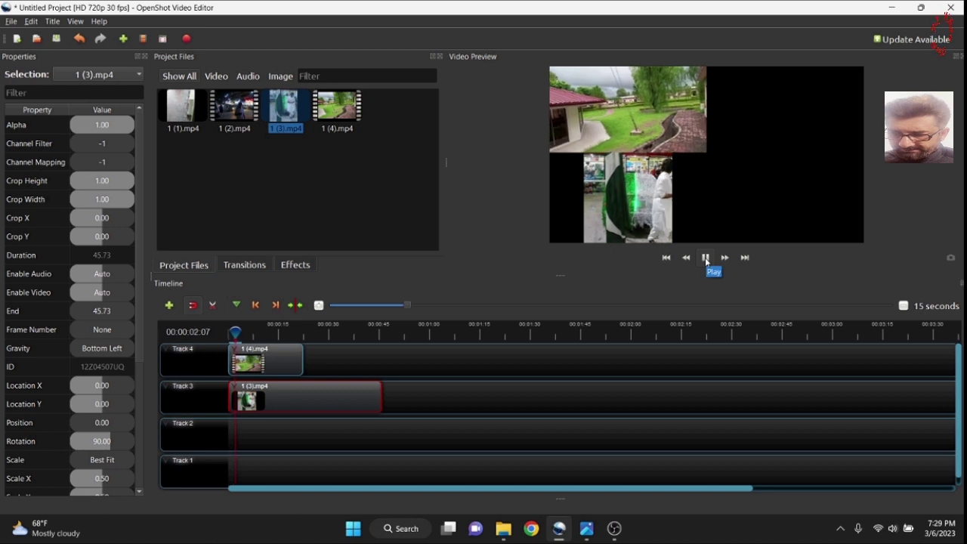
left_click(705, 257)
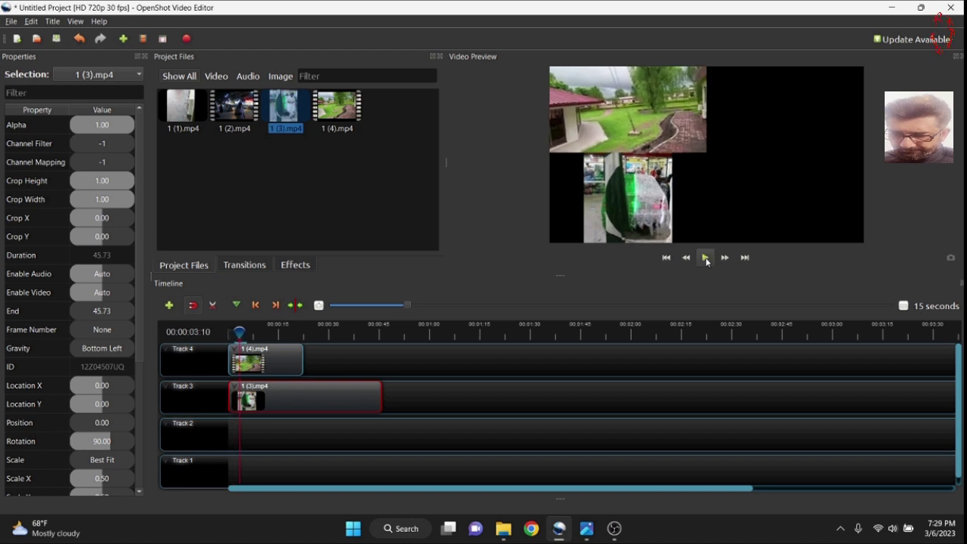
left_click(666, 257)
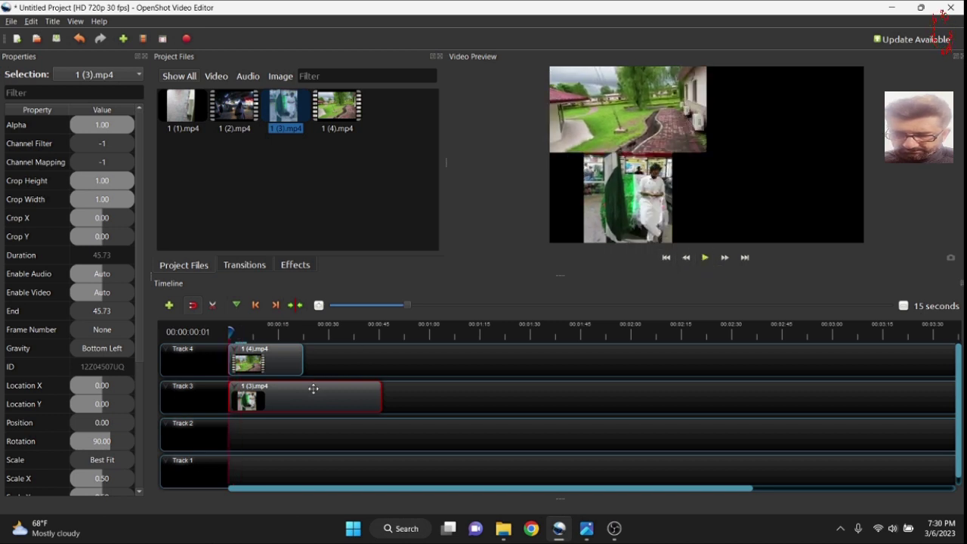
right_click(314, 388)
left_click(282, 371)
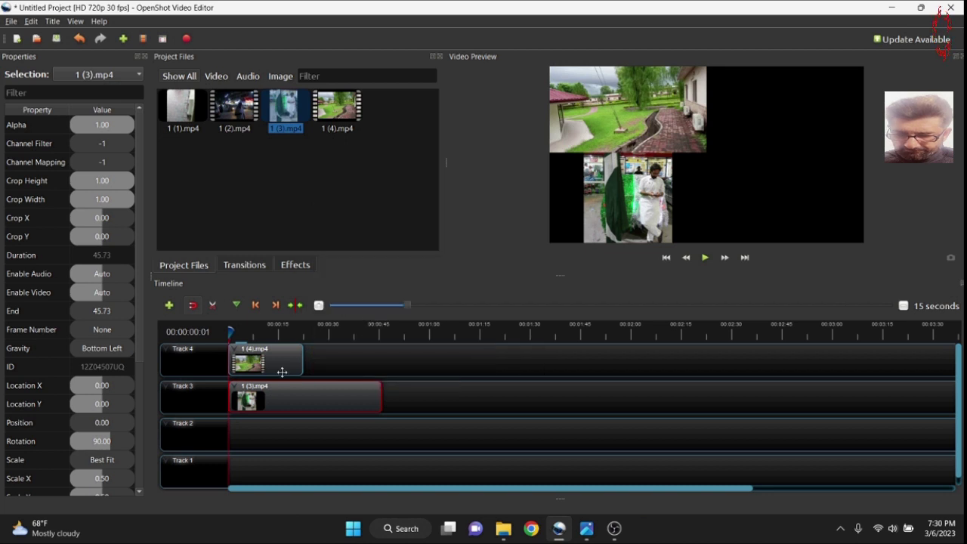
left_click_drag(139, 307, 139, 390)
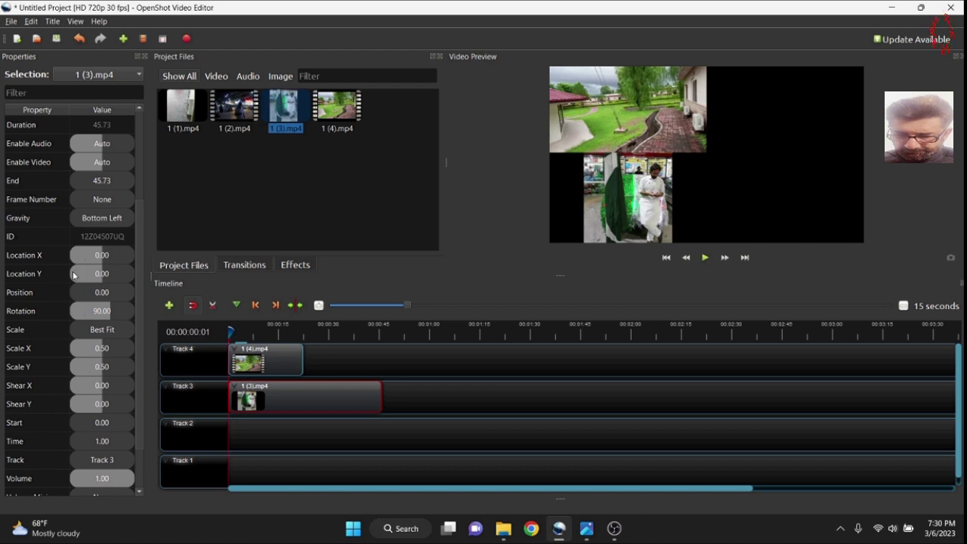
- Set the bottom-left clip's Scale X to 0.52 and Scale Y to 0.89
left_click(81, 346)
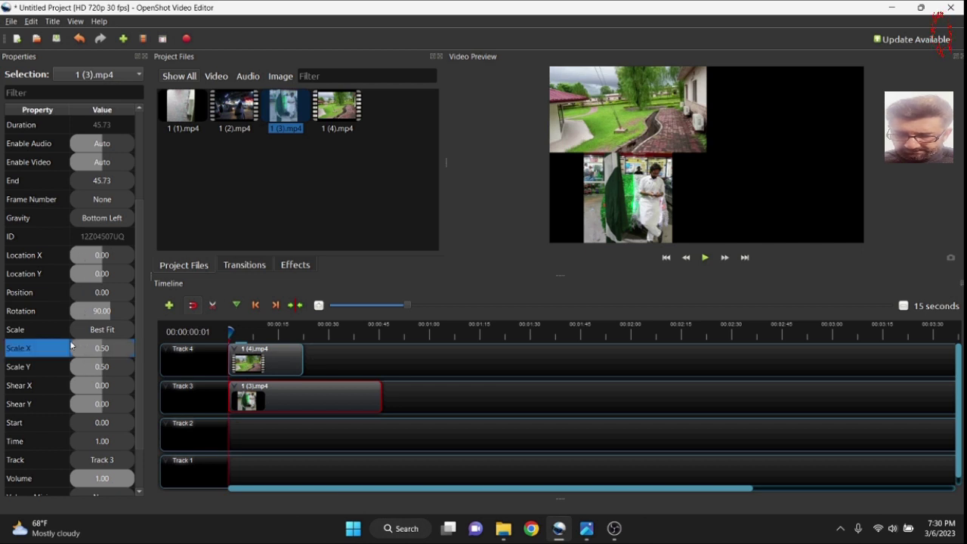
left_click_drag(73, 346, 104, 354)
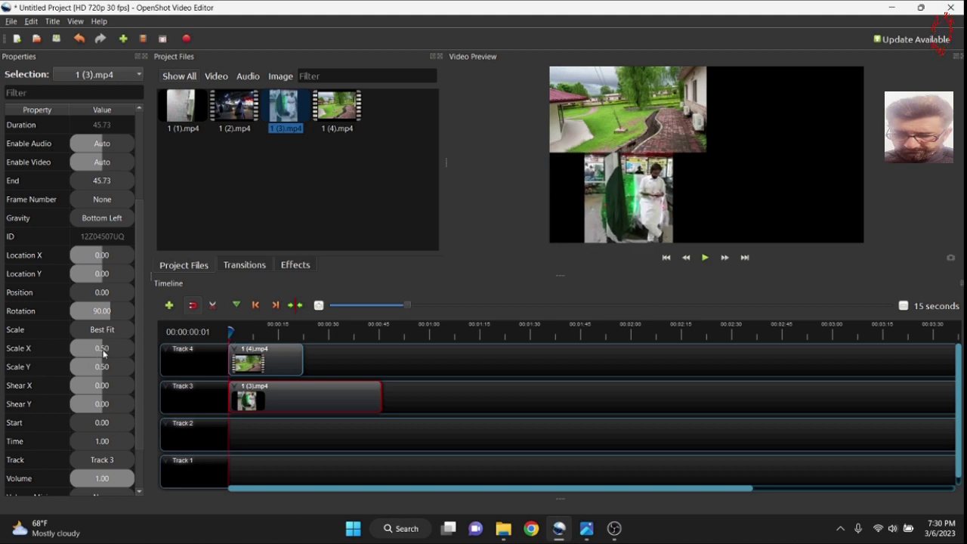
left_click(93, 364)
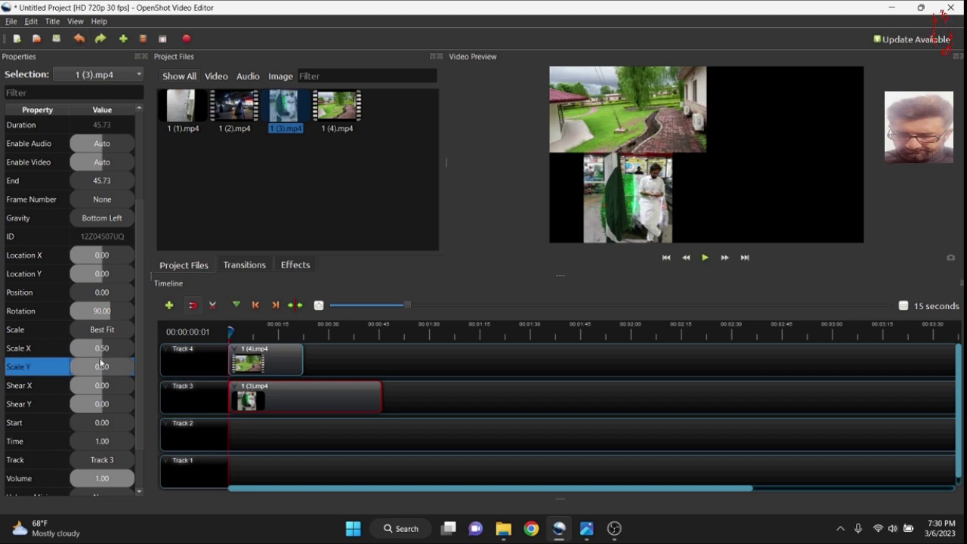
double_click(104, 348)
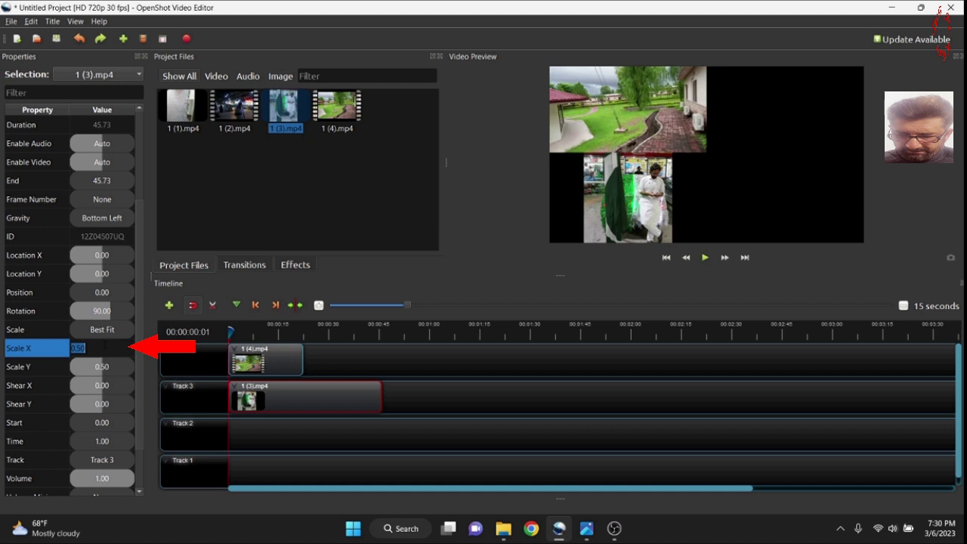
type("0.")
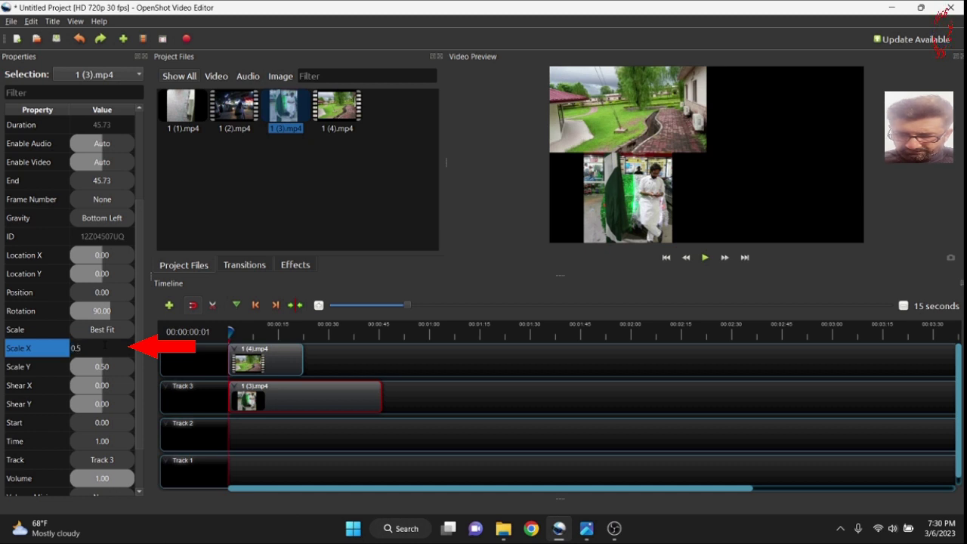
type("52")
key("Return")
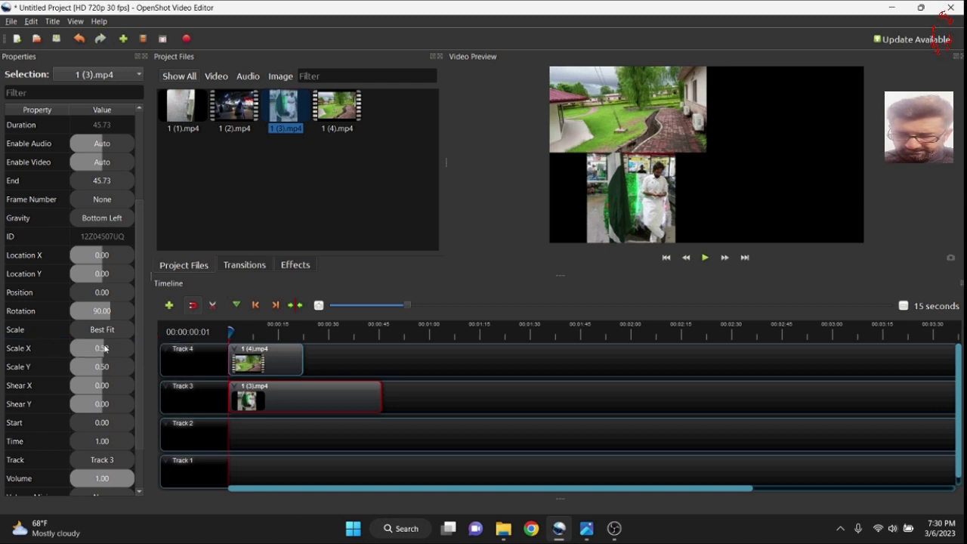
left_click_drag(102, 367, 124, 366)
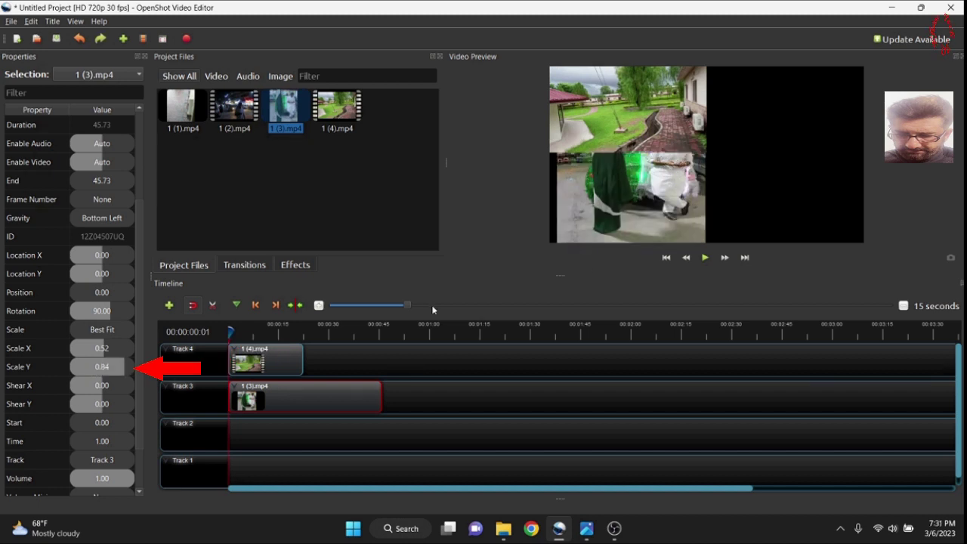
double_click(105, 370)
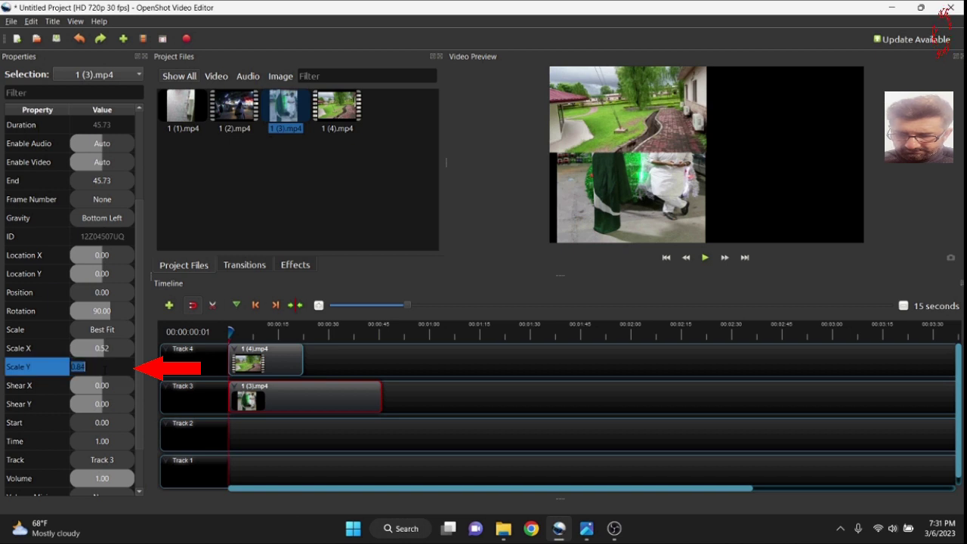
type("0.89")
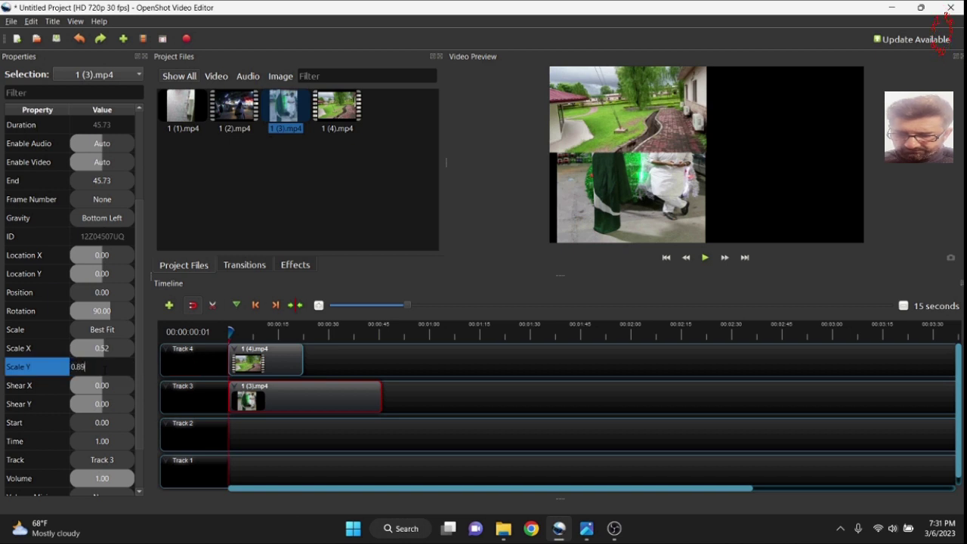
key("Return")
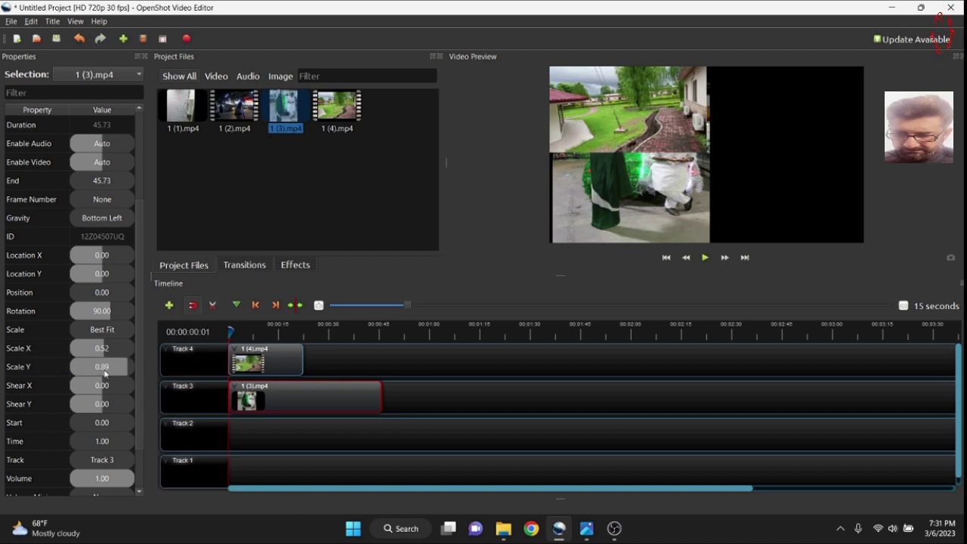
- Set the 1 (3).mp4 clip's Location X to -0.01
left_click(81, 261)
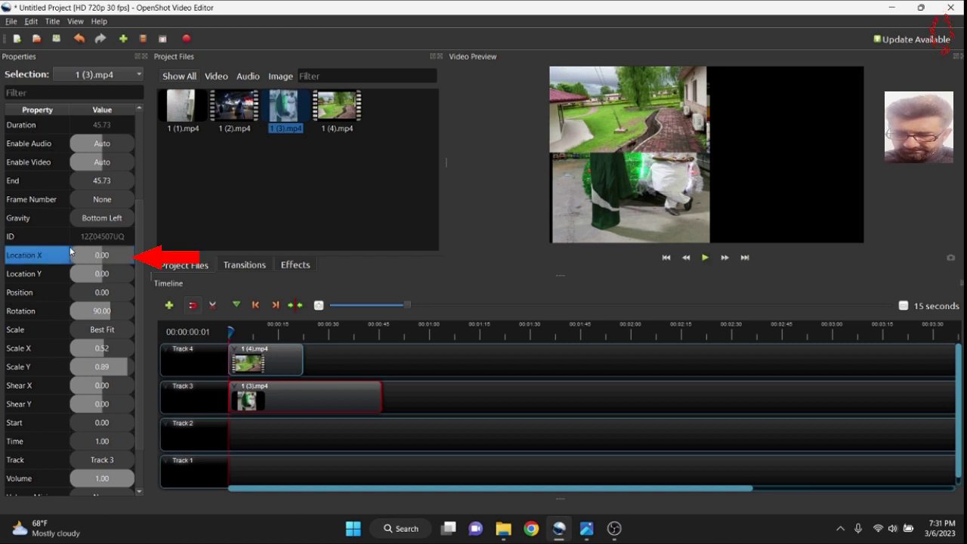
left_click_drag(75, 253, 102, 270)
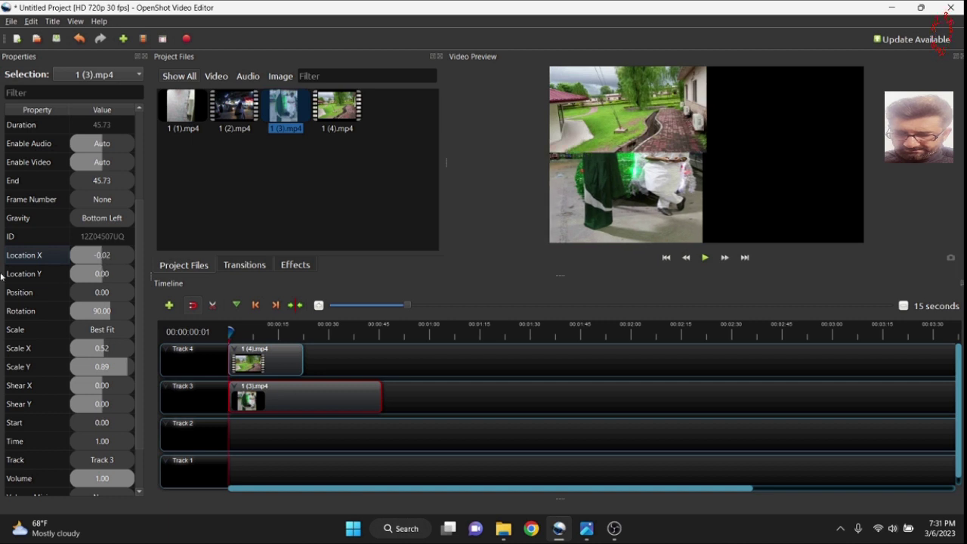
double_click(80, 258)
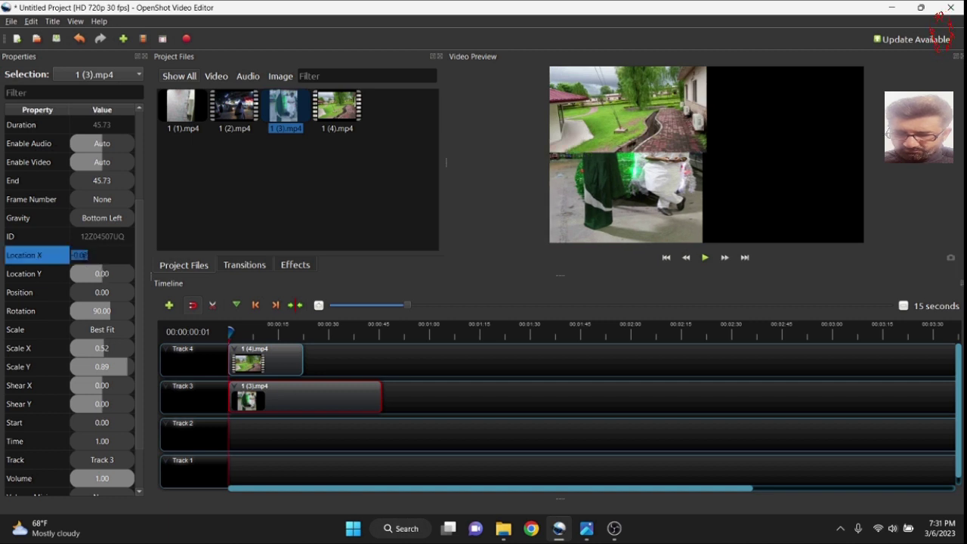
type("-")
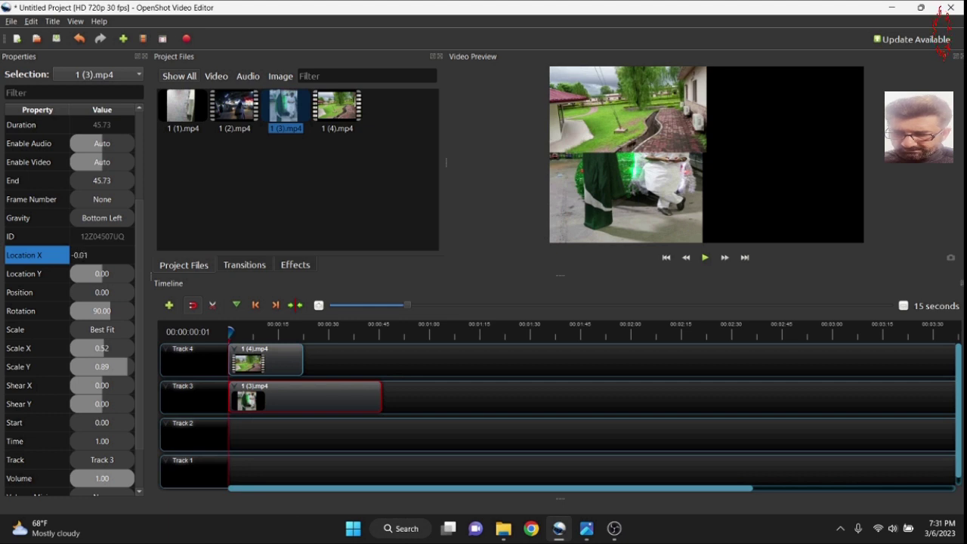
type("0.01")
key("Return")
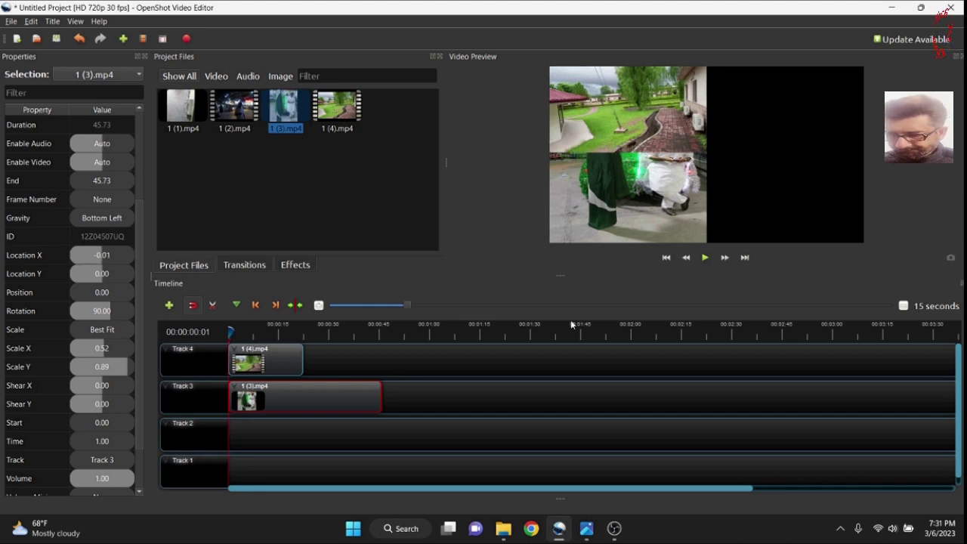
- Resize the preview, play it back, enlarge the timeline to show Tracks 1–4, and rewind
left_click_drag(571, 276, 571, 476)
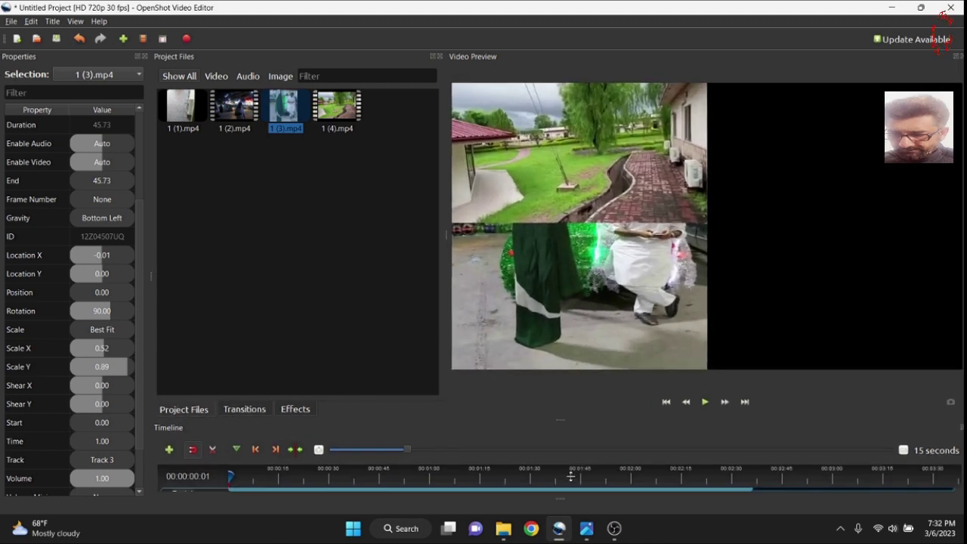
left_click_drag(446, 232, 219, 234)
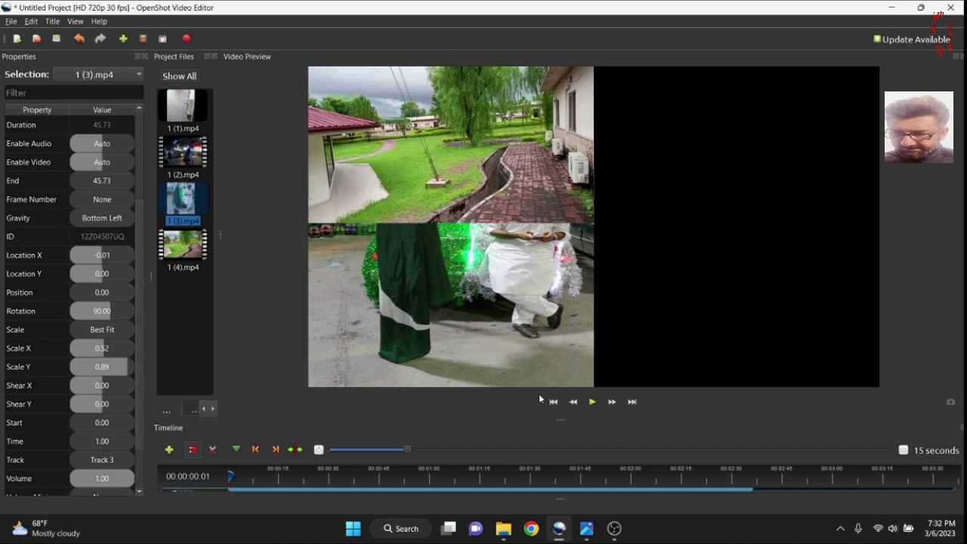
left_click(592, 401)
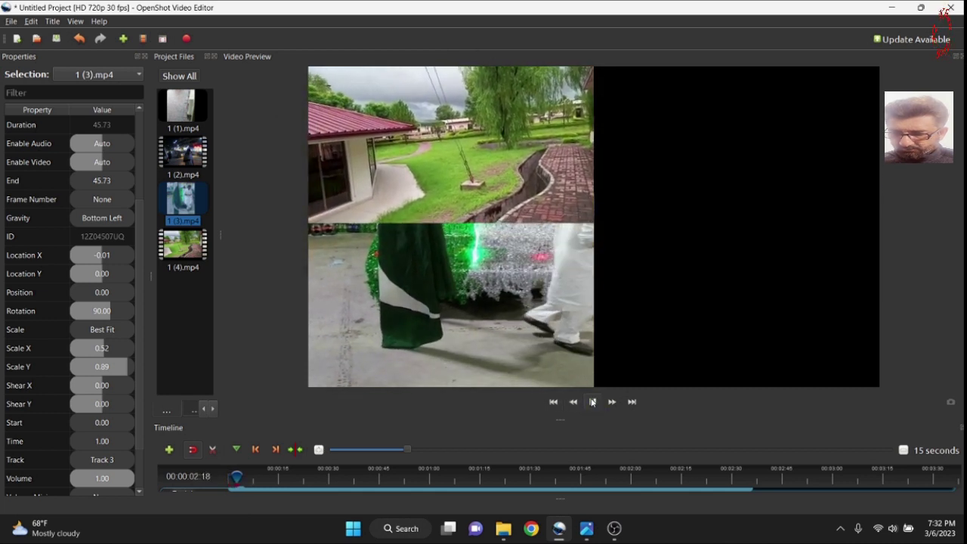
left_click(592, 402)
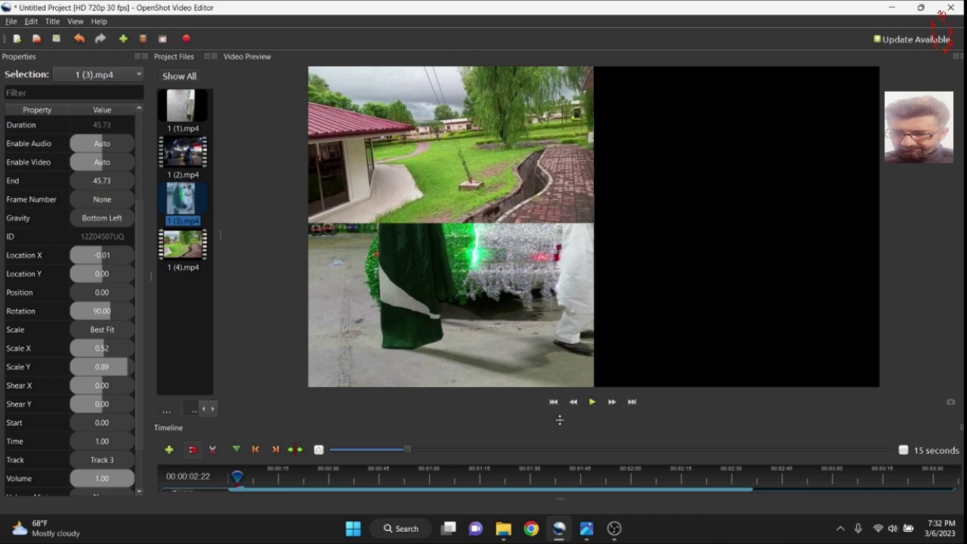
left_click_drag(560, 420, 534, 253)
left_click(552, 236)
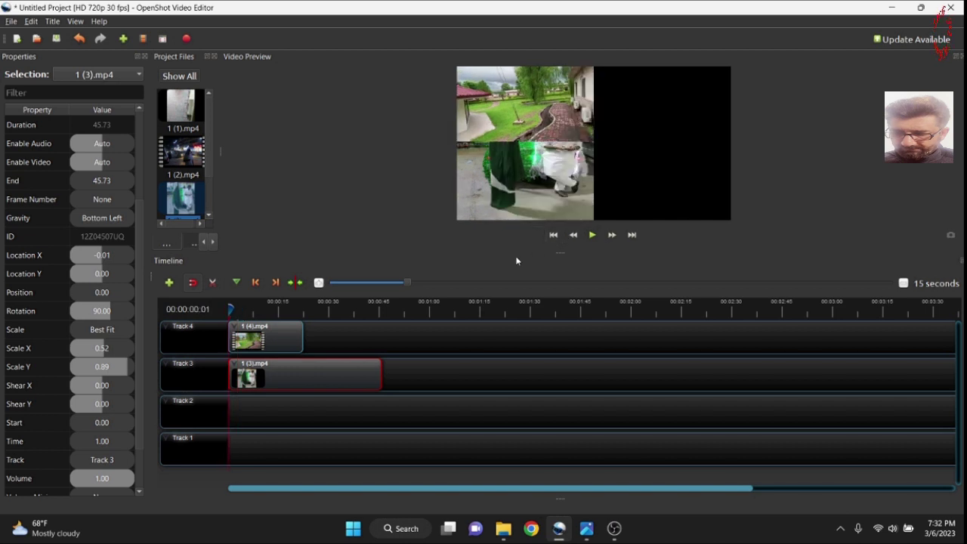
- Raise the Track 3 clip's Location Y and preview the new position
left_click(71, 273)
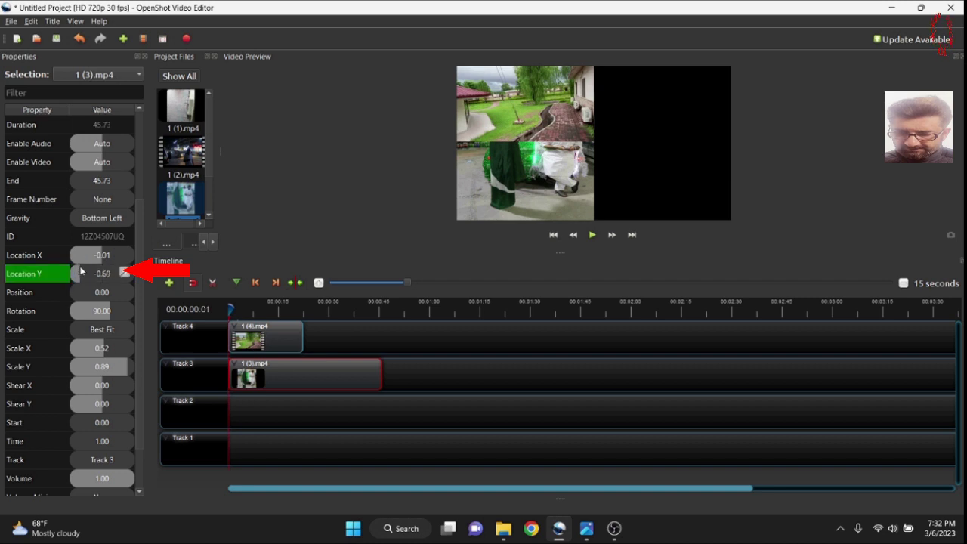
left_click(262, 411)
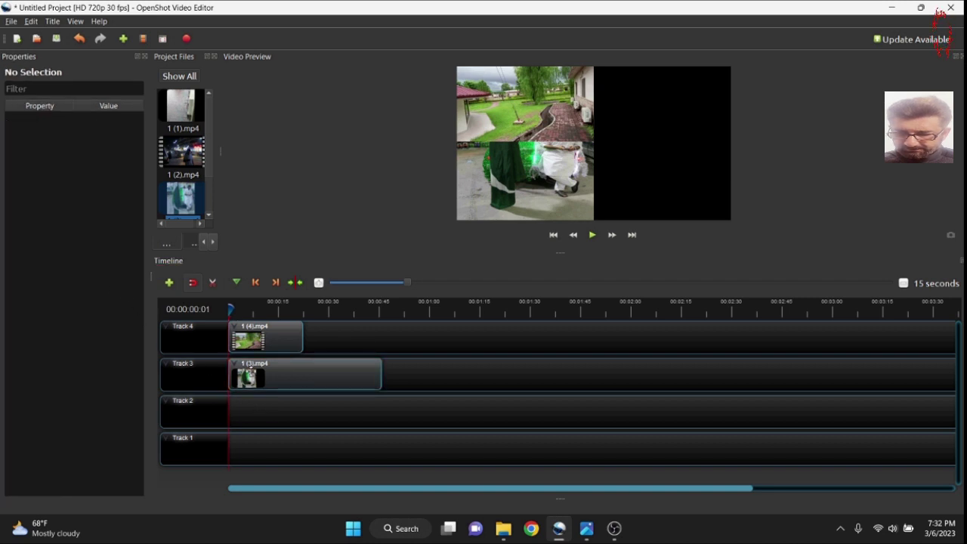
left_click(248, 370)
left_click(82, 403)
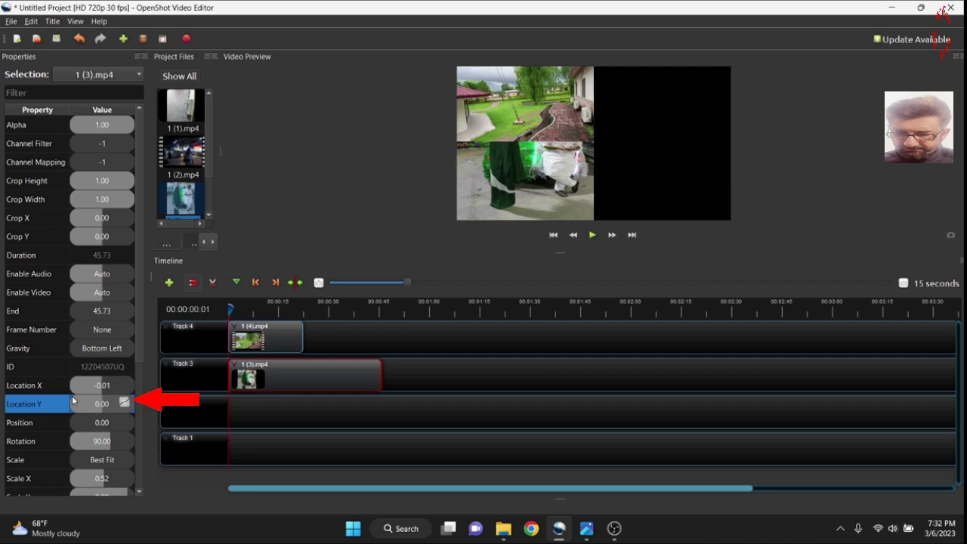
left_click_drag(78, 400, 112, 412)
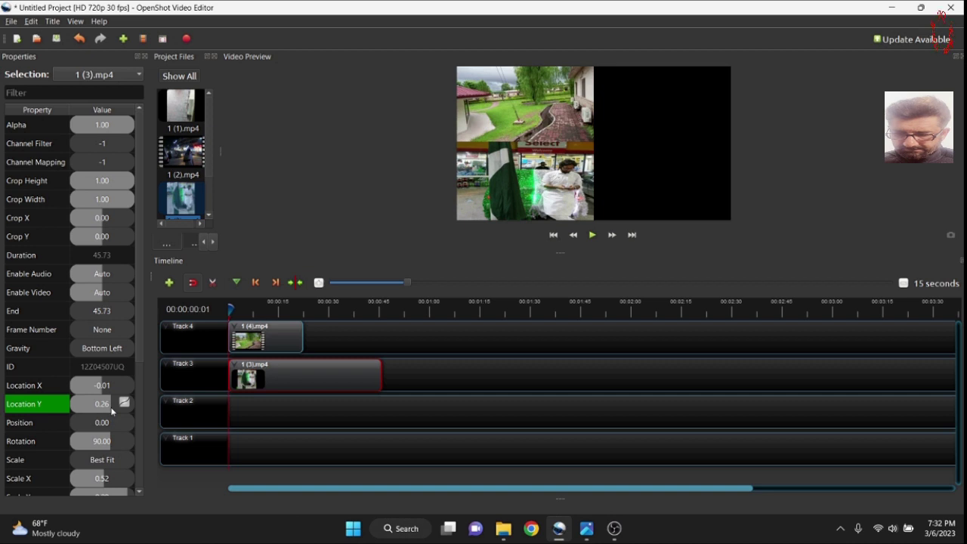
left_click(593, 237)
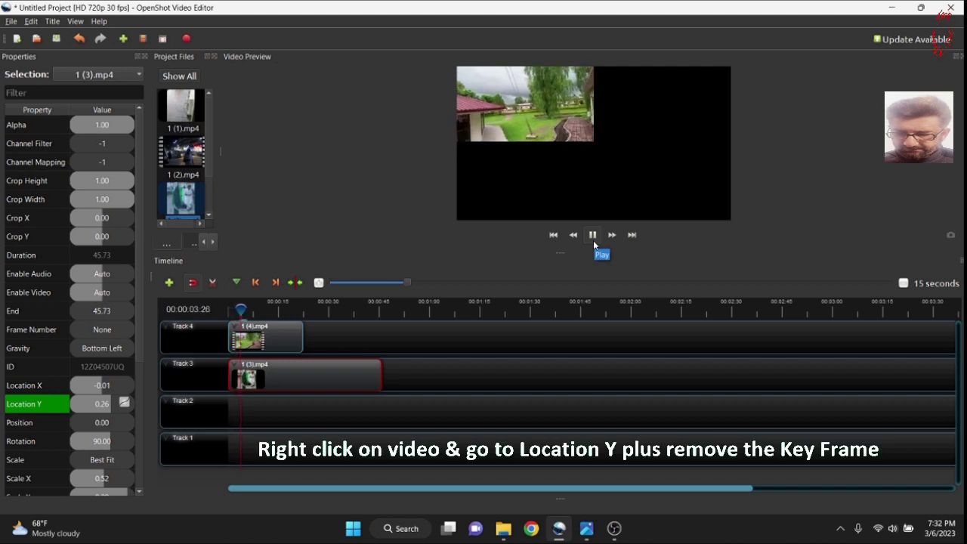
left_click(593, 240)
left_click(554, 235)
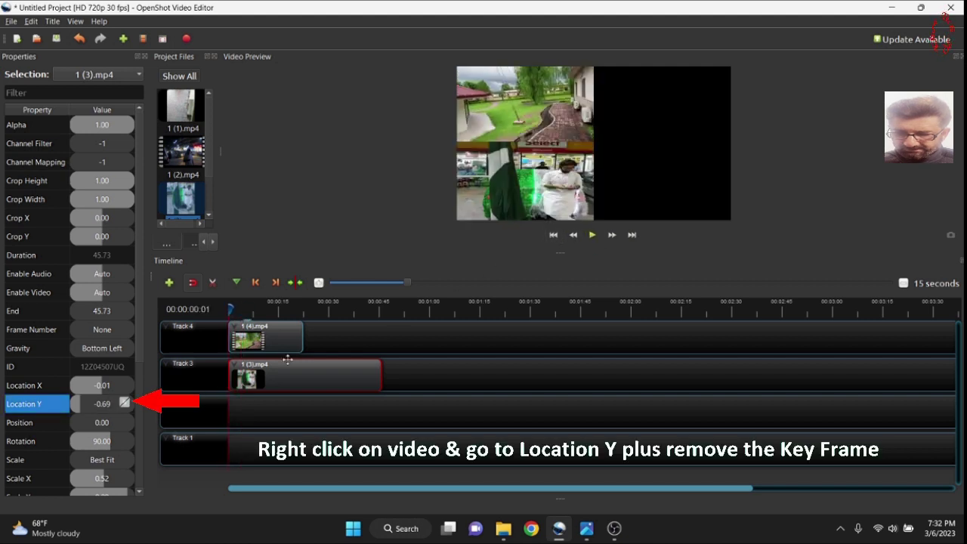
- Remove the Location Y keyframe, fixing it at 0.26, and replay to confirm
right_click(119, 403)
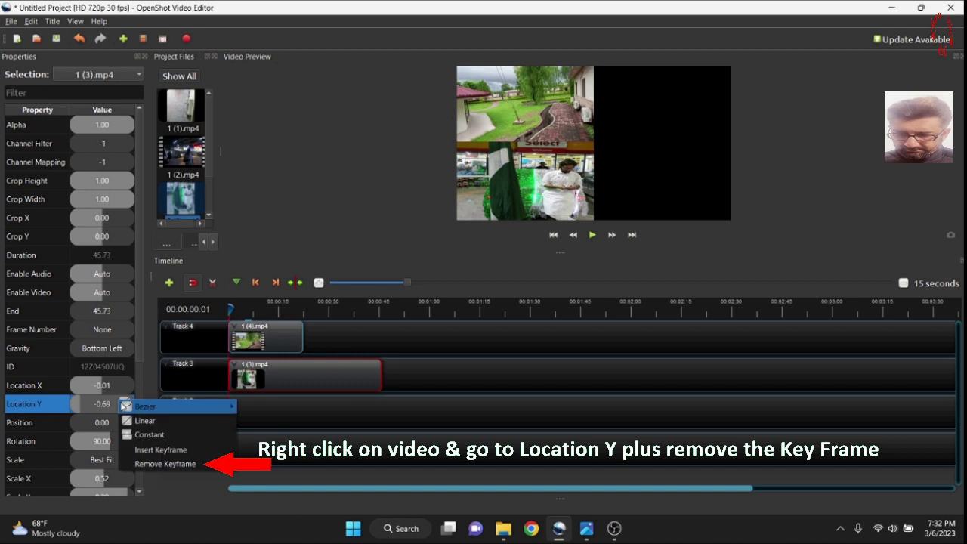
left_click(155, 466)
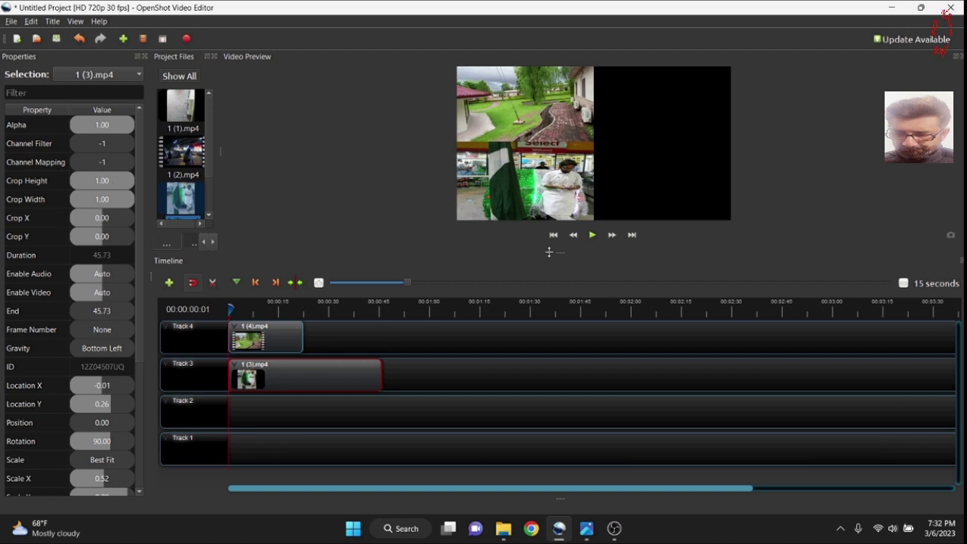
left_click(592, 236)
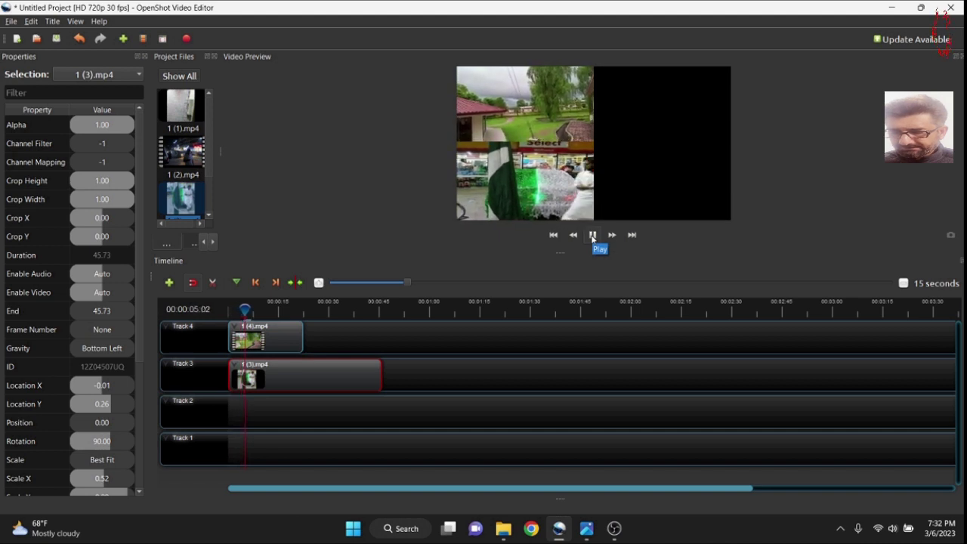
left_click(592, 236)
left_click(555, 237)
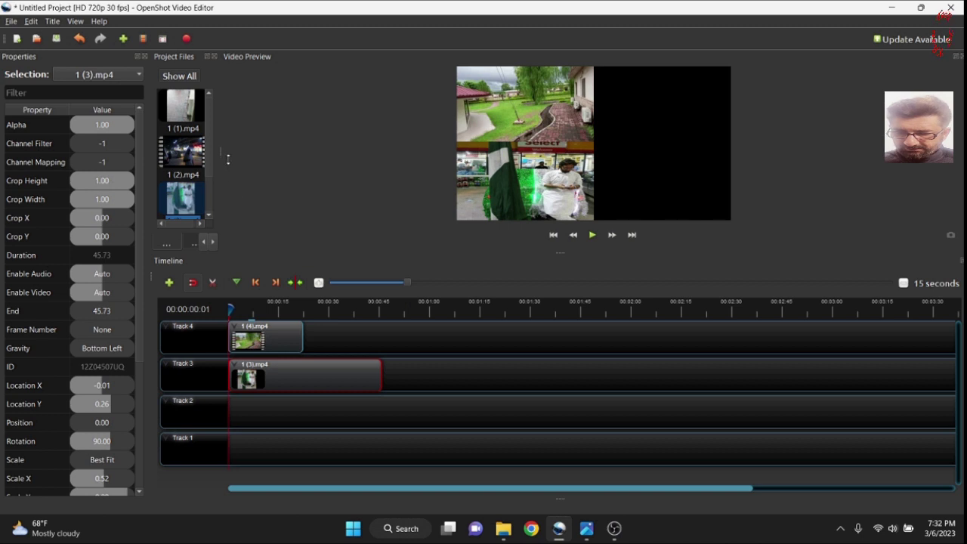
- Make 1 (2).mp4 on Track 2 a 1/4 Size - Top Right tile and drop 1 (1).mp4 onto Track 1
left_click_drag(219, 149, 286, 155)
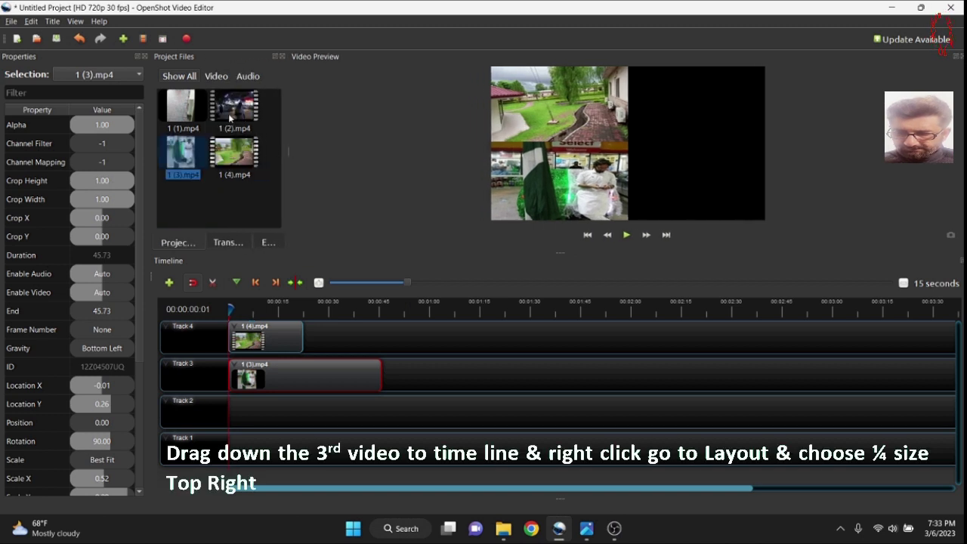
left_click_drag(230, 117, 213, 393)
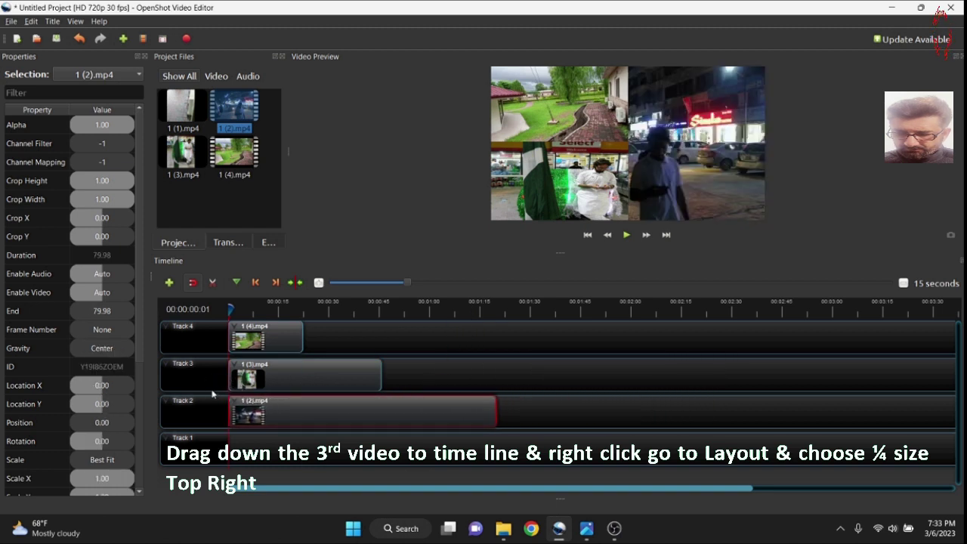
right_click(266, 403)
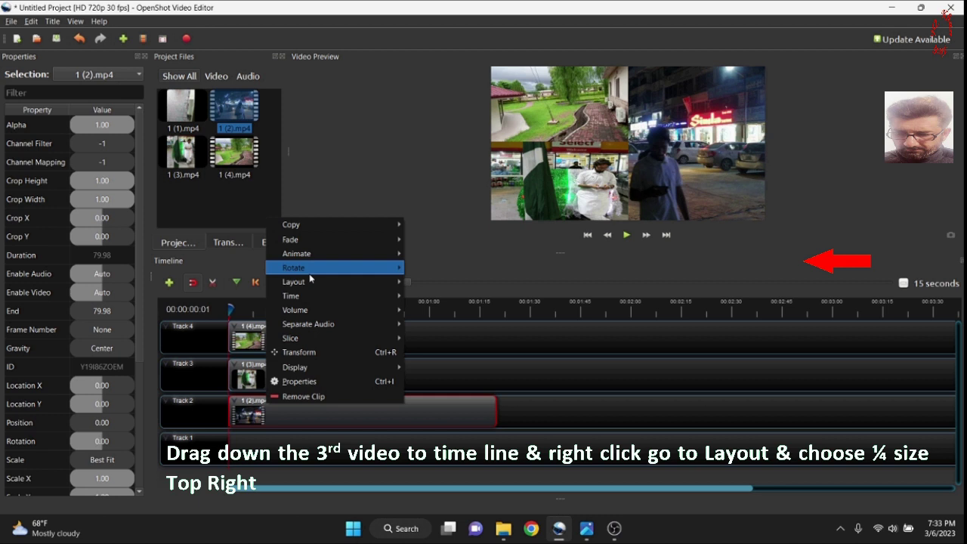
mouse_move(311, 281)
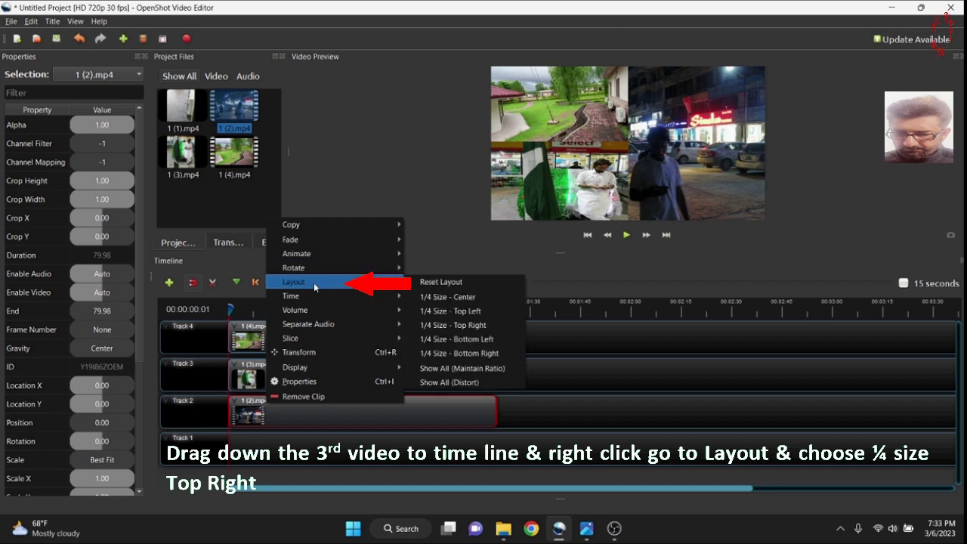
left_click(449, 325)
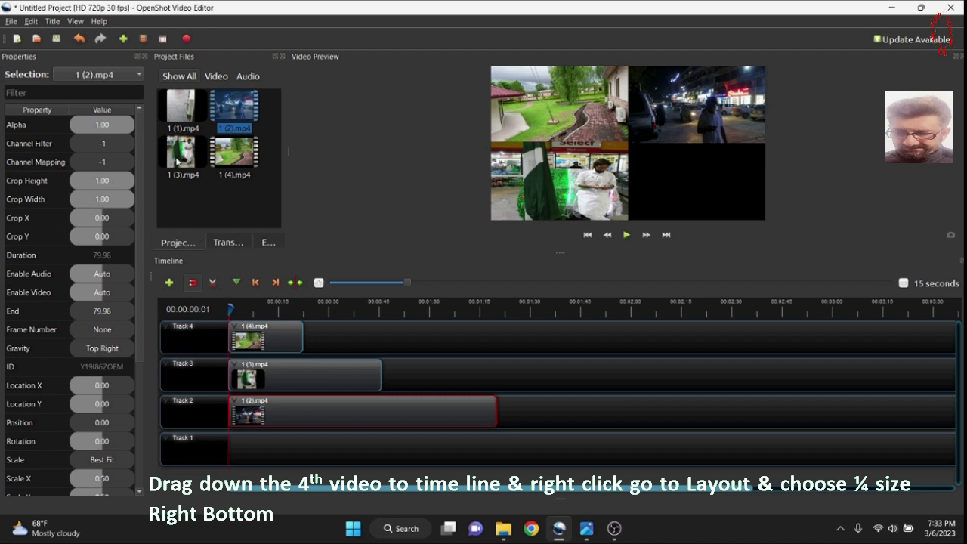
left_click_drag(181, 110, 200, 442)
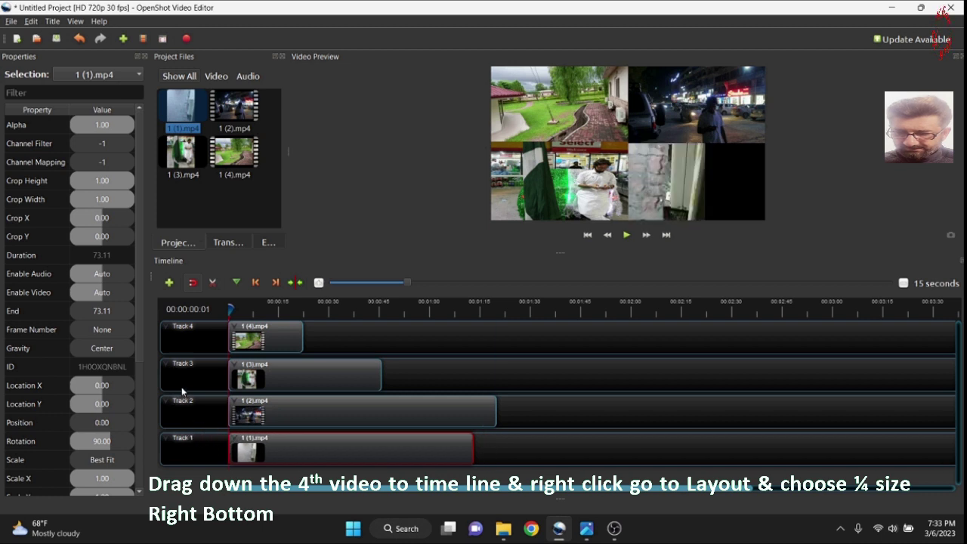
- Apply the 1/4 Size - Bottom Right layout to 1 (1).mp4 and check its Scale X
right_click(292, 447)
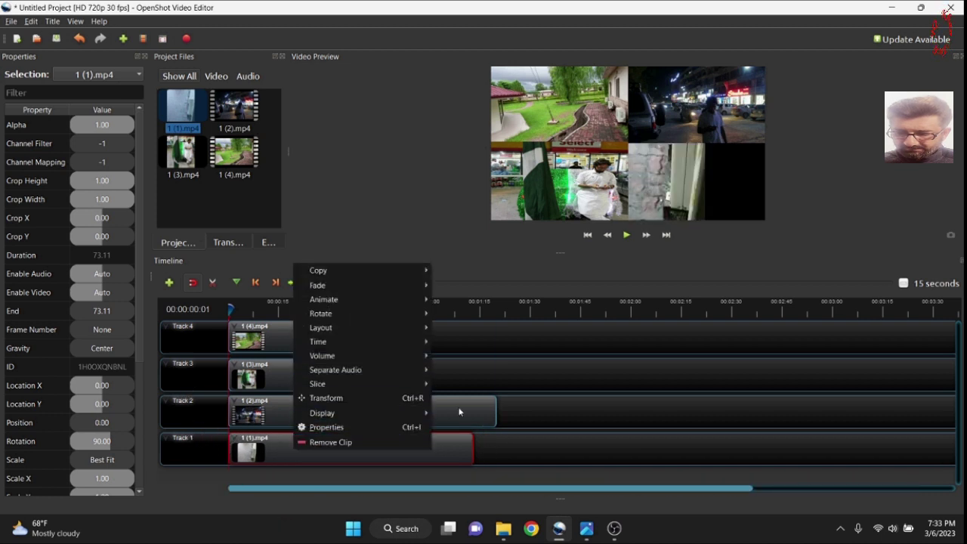
left_click(542, 425)
right_click(361, 447)
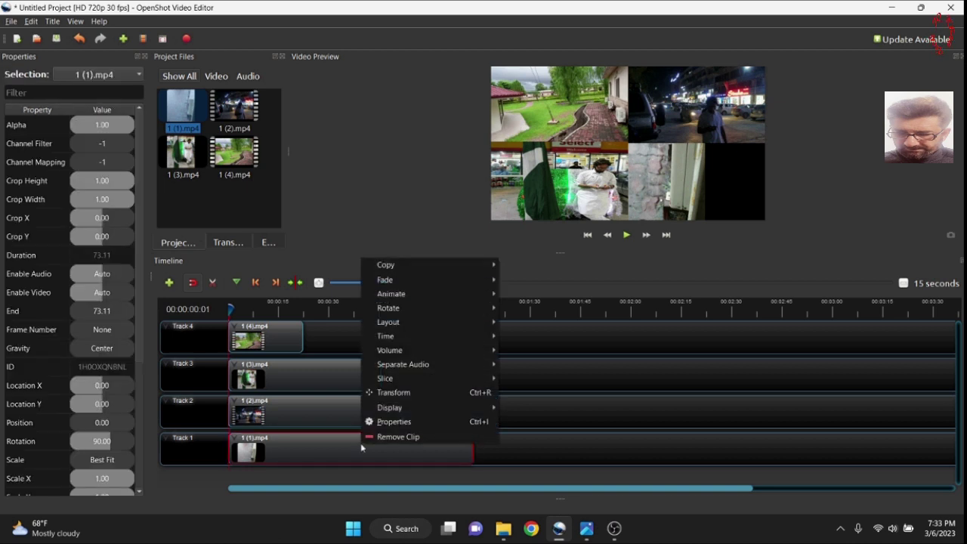
mouse_move(412, 322)
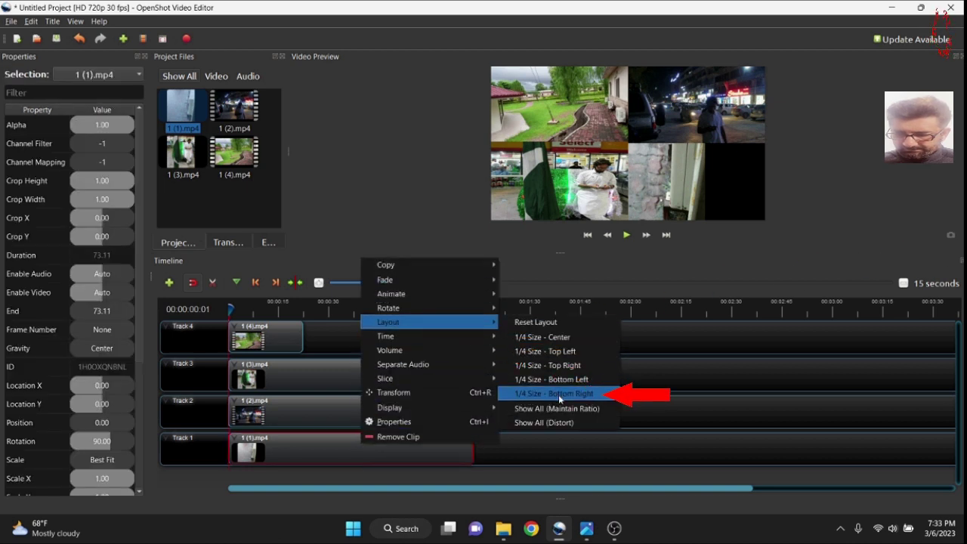
left_click(559, 393)
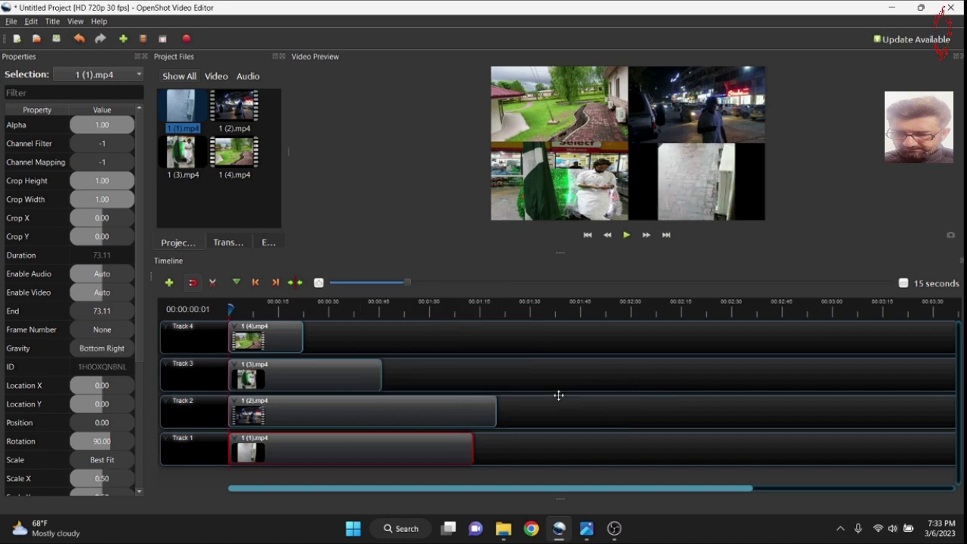
scroll(135, 362, "down", 5)
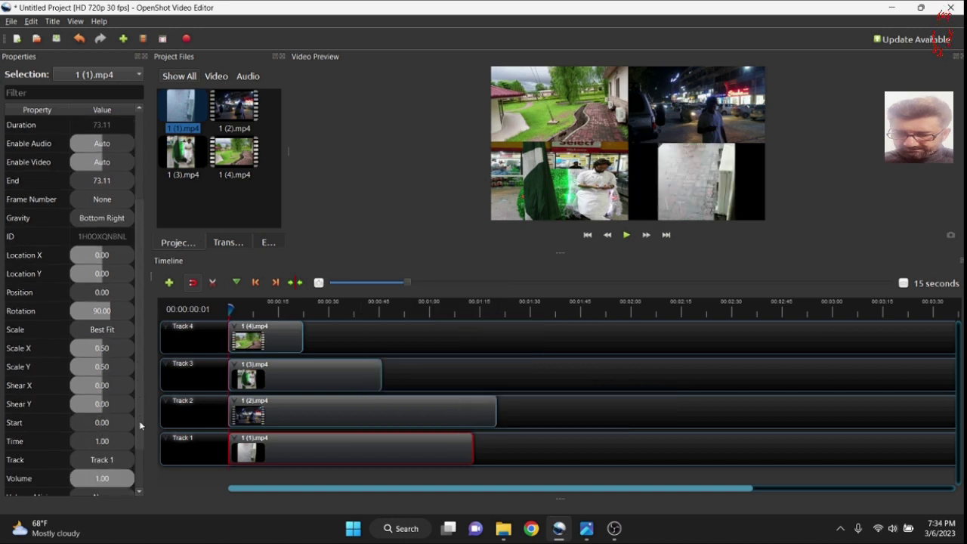
double_click(102, 349)
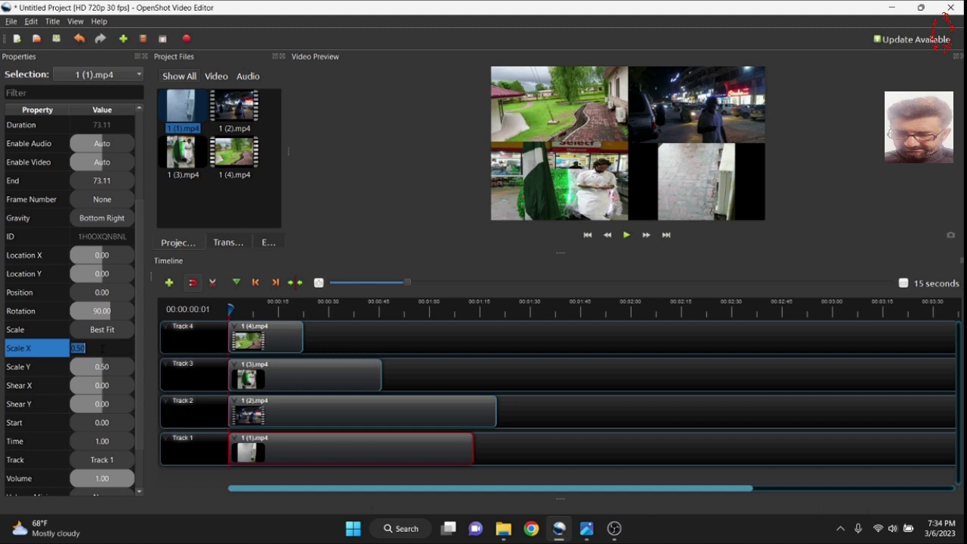
left_click(481, 451)
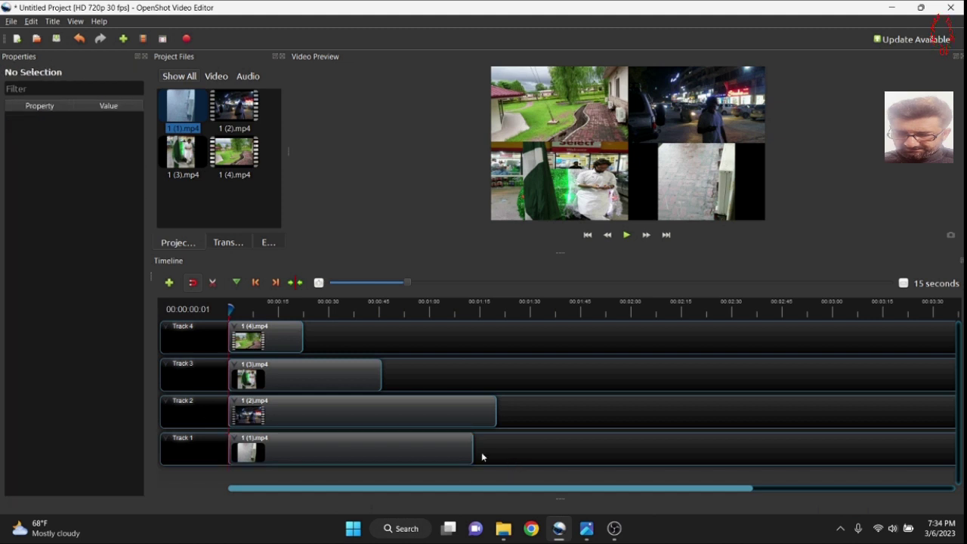
- Try stretching the Track 1 clip directly in the preview, then undo the resize
right_click(411, 446)
left_click(438, 390)
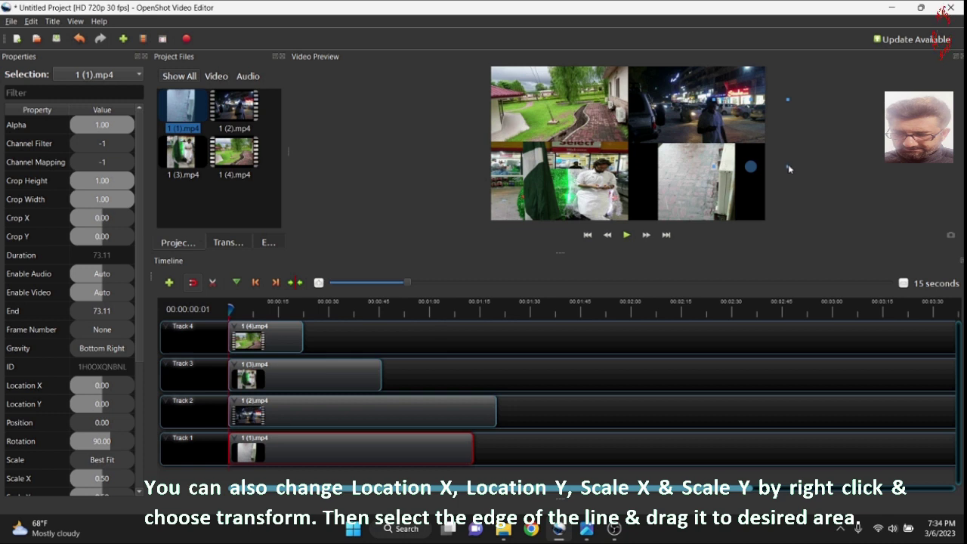
mouse_move(788, 165)
left_mouse_down()
mouse_move(788, 142)
mouse_move(798, 177)
mouse_move(794, 153)
left_mouse_up()
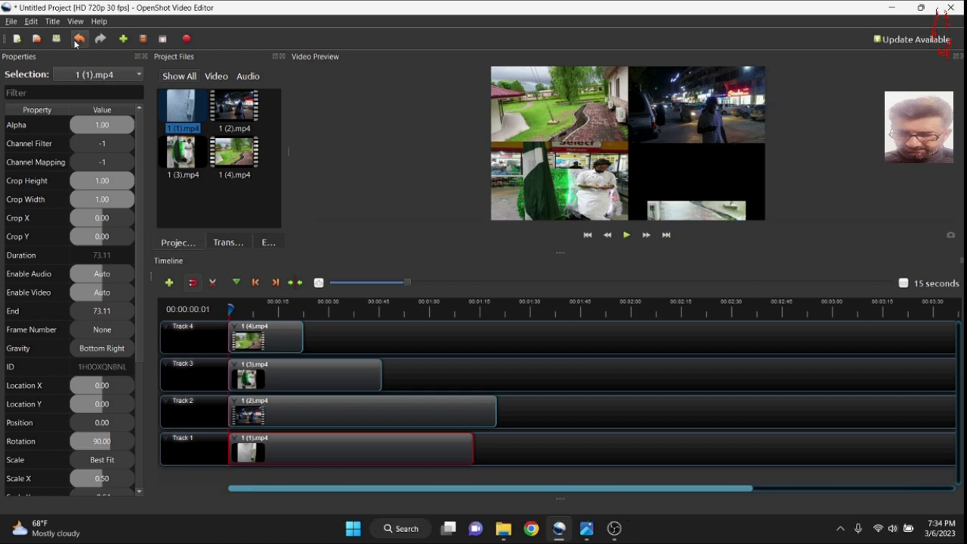
left_click(79, 39)
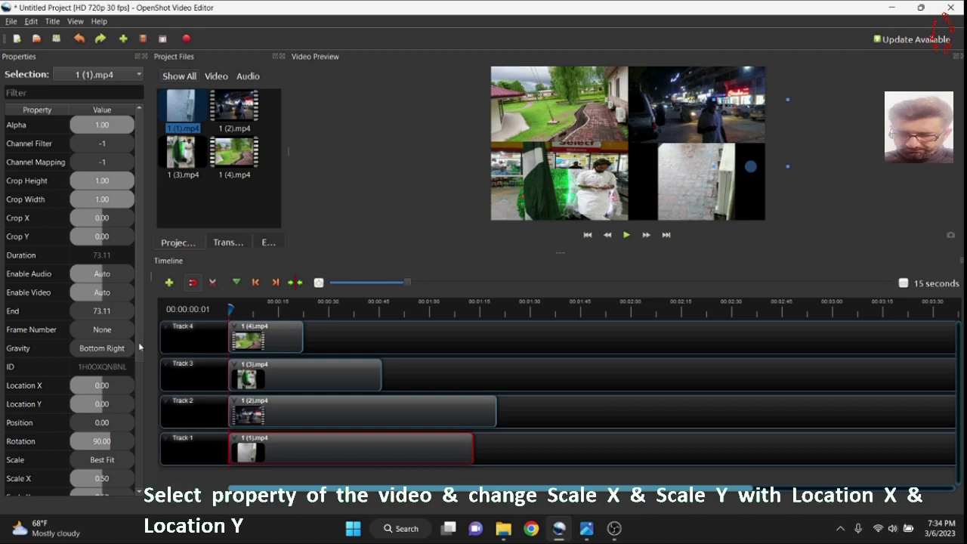
- Set the 1 (1).mp4 clip's Scale X to 0.85 and Scale Y to 0.93
scroll(139, 348, "down", 3)
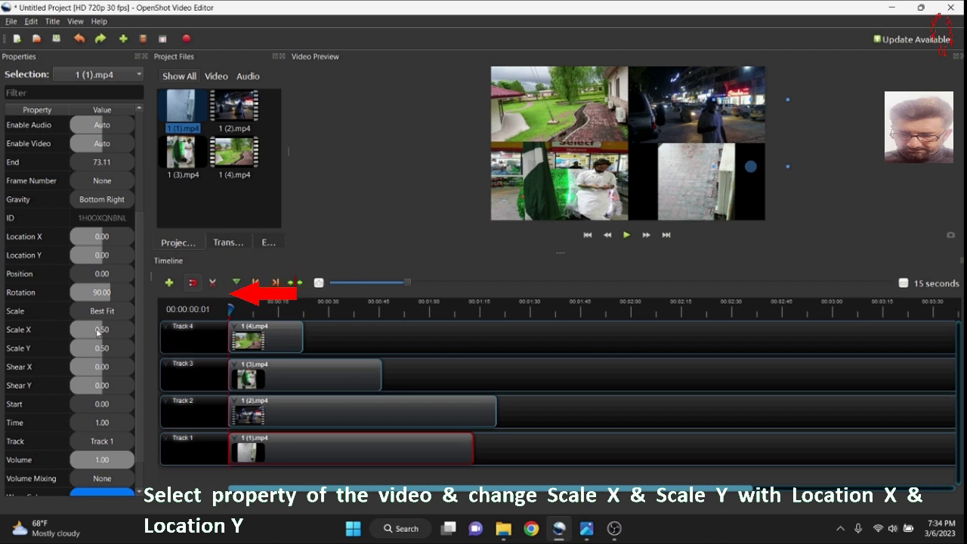
double_click(97, 331)
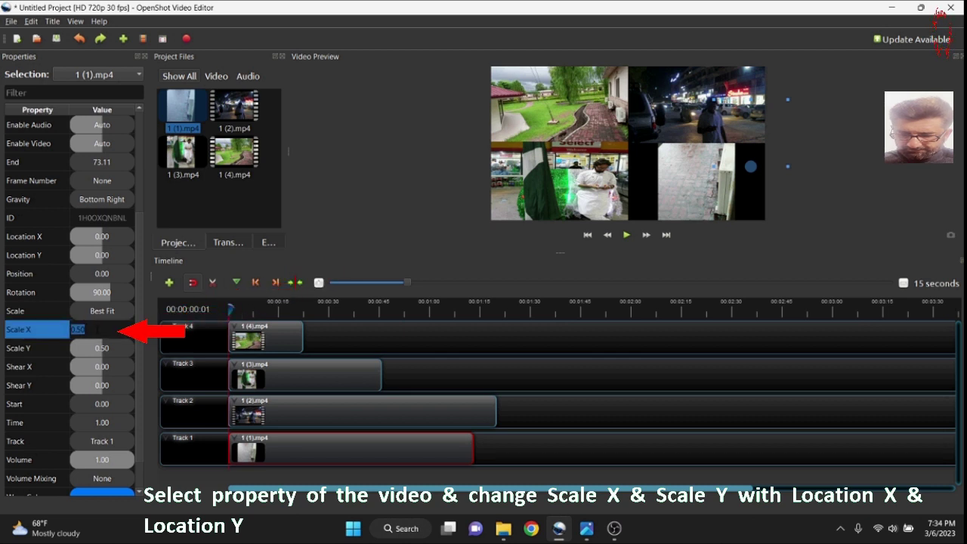
type("0.")
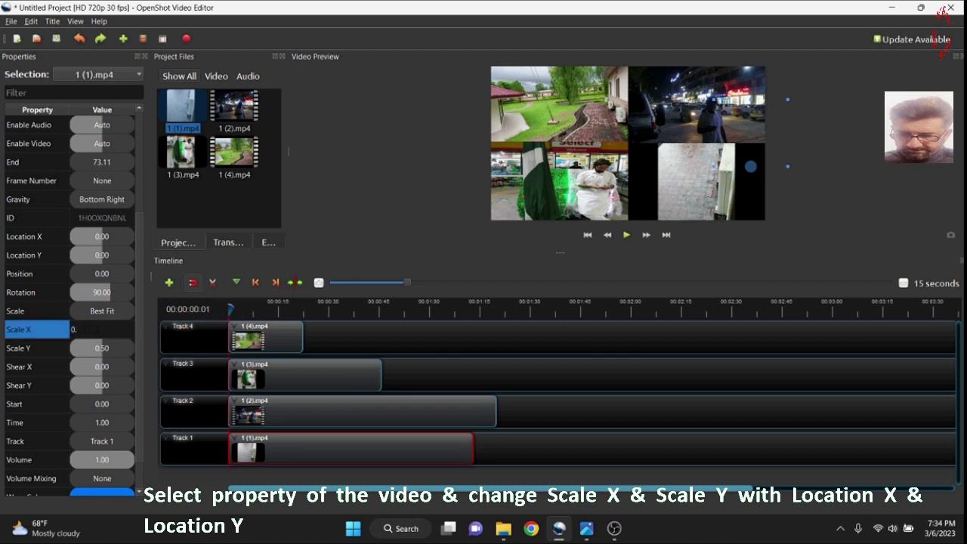
type("85")
key("Return")
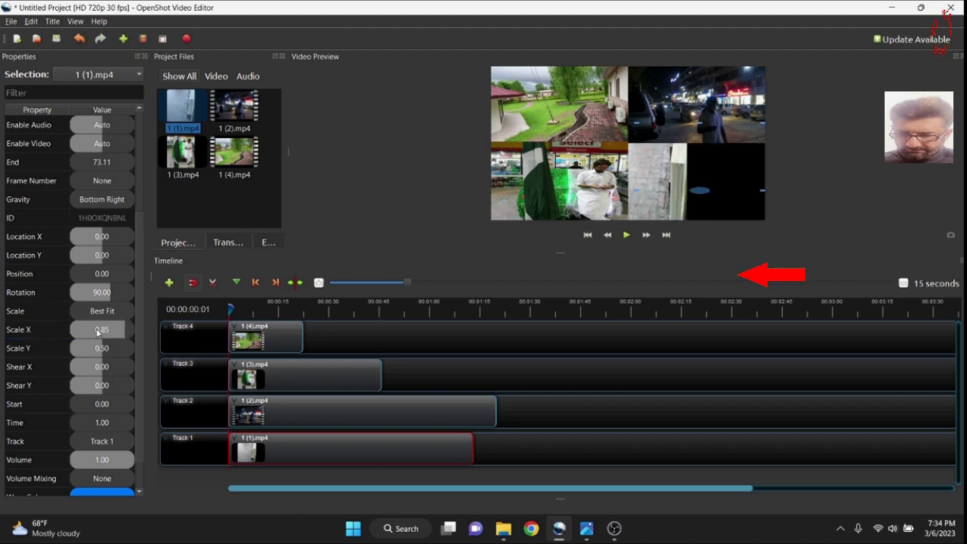
double_click(105, 348)
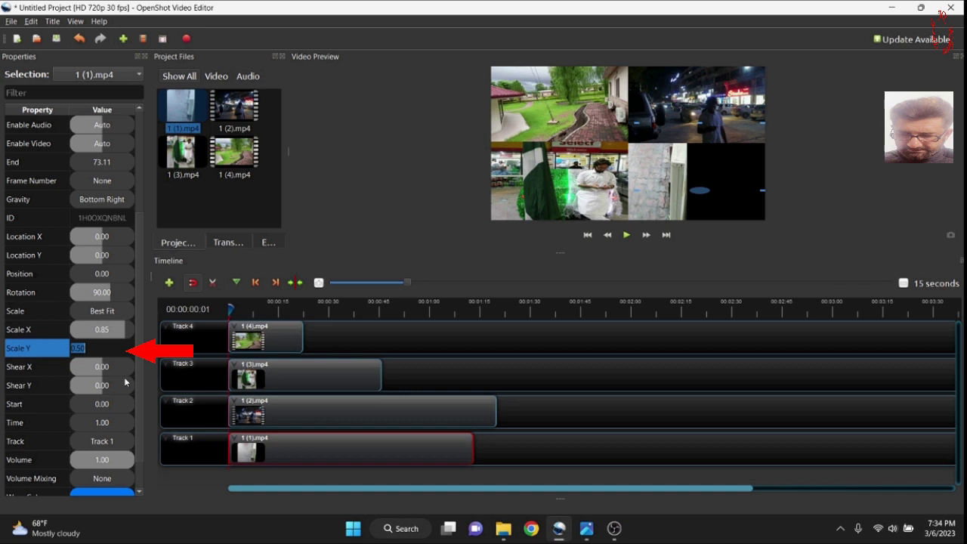
type(".")
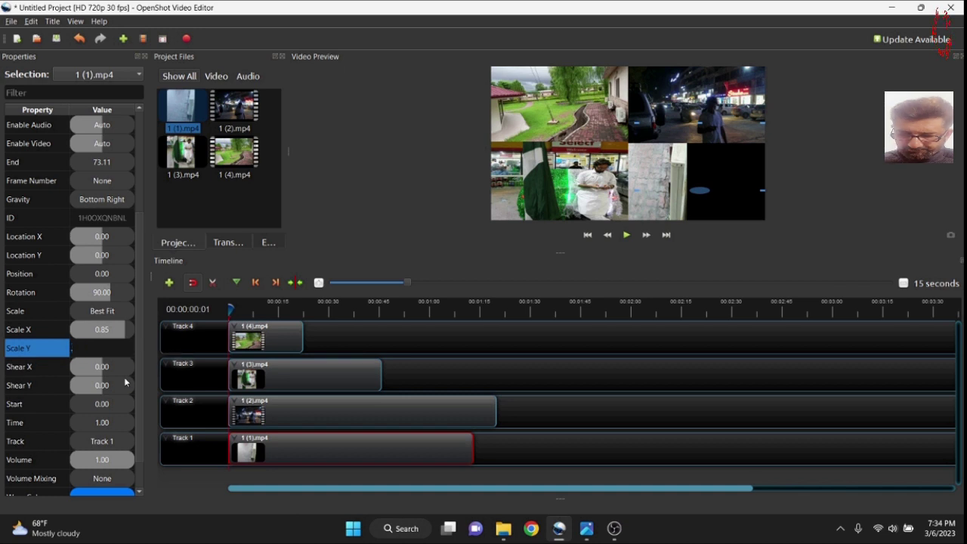
type("93")
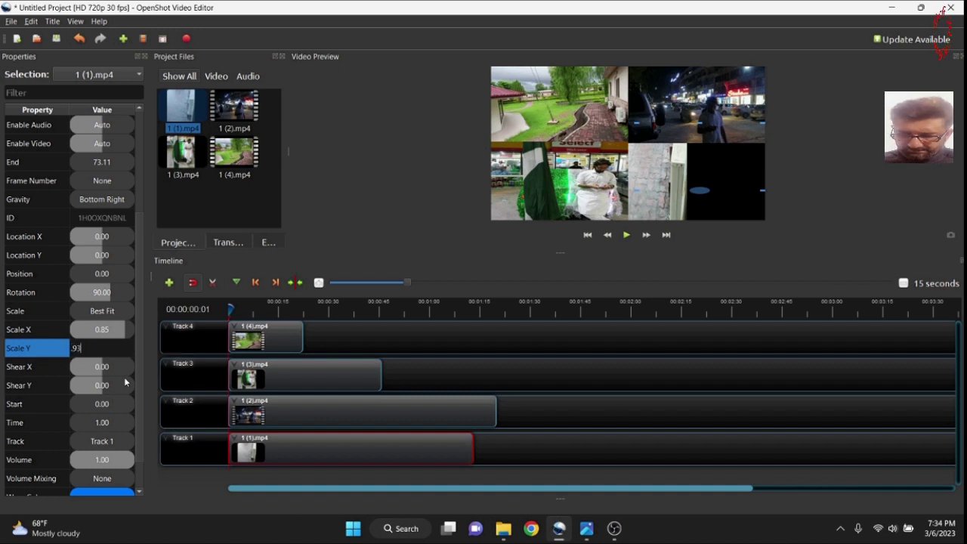
key("Return")
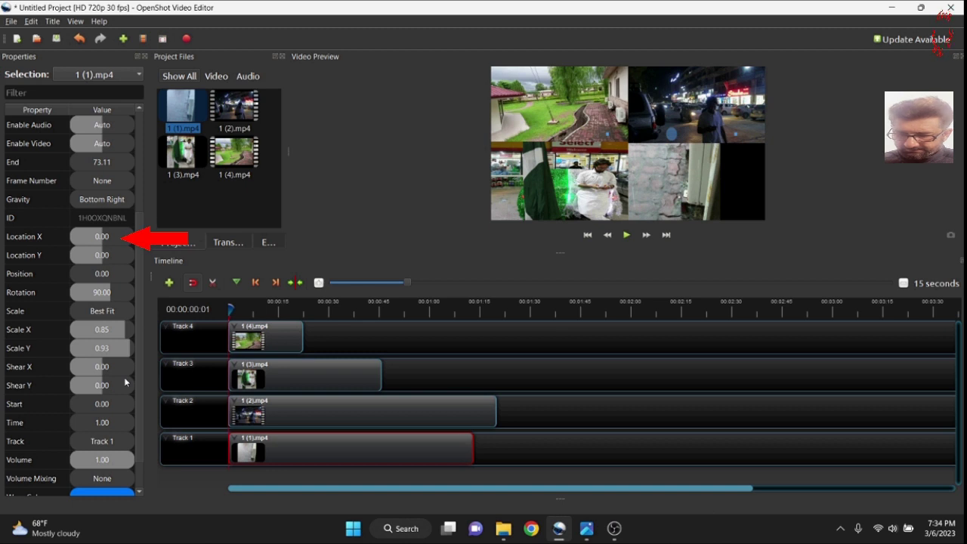
- Adjust Location X to shift the clip right into its quarter, then deselect it
left_click(86, 242)
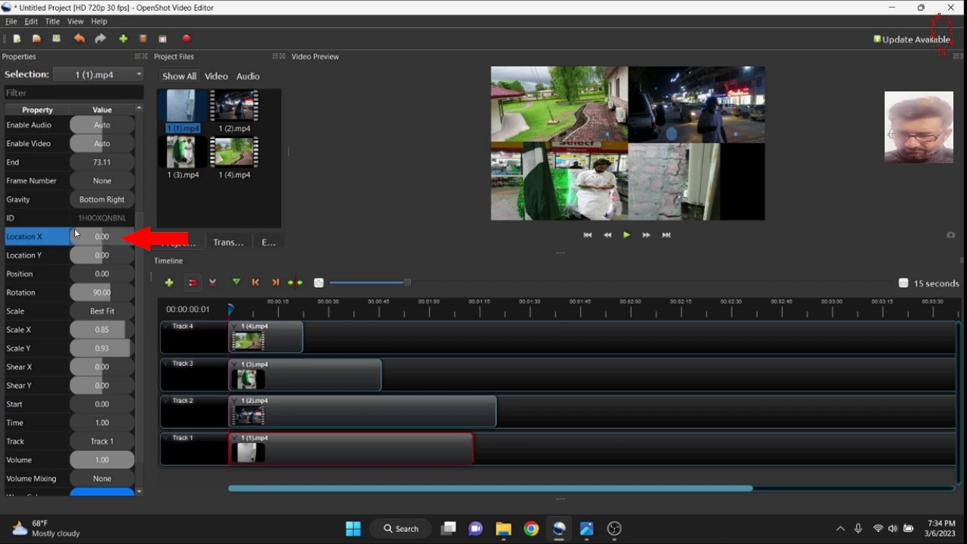
left_click_drag(76, 234, 108, 241)
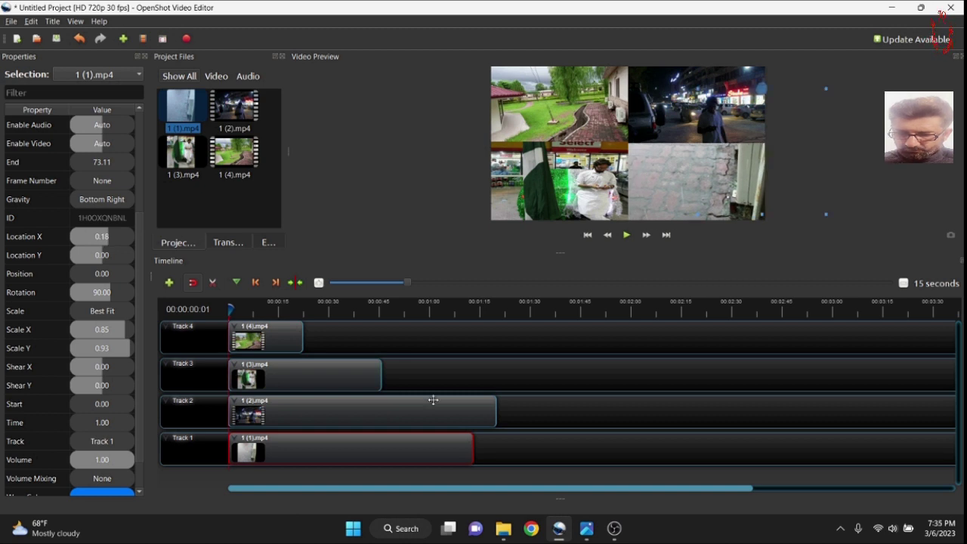
left_click(539, 392)
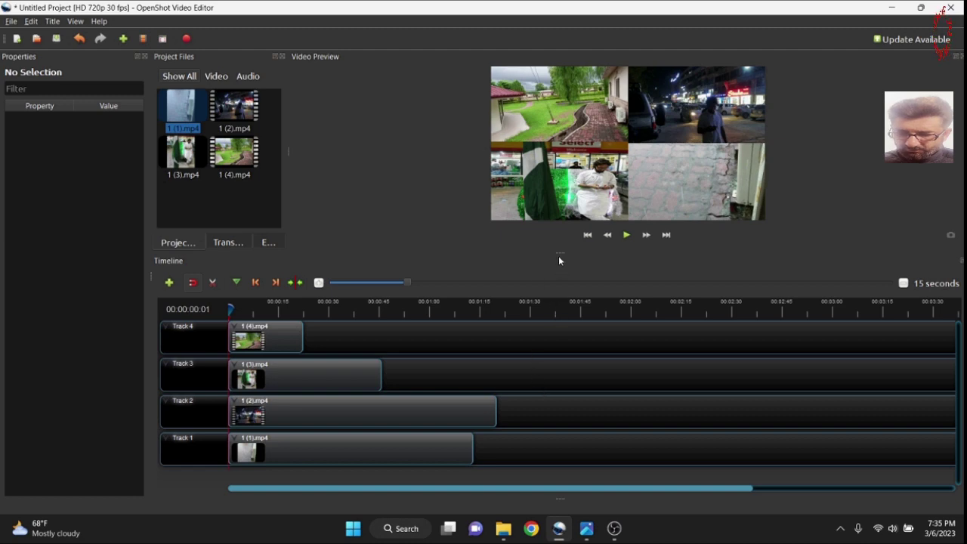
- Enlarge the Video Preview and play the 2×2 grid briefly to check the layout
left_click_drag(558, 261, 559, 498)
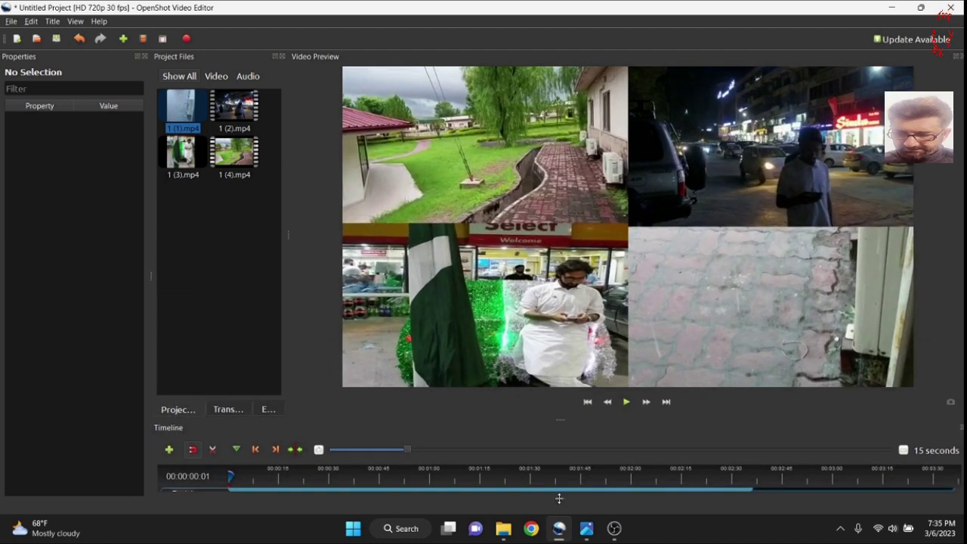
left_click(626, 402)
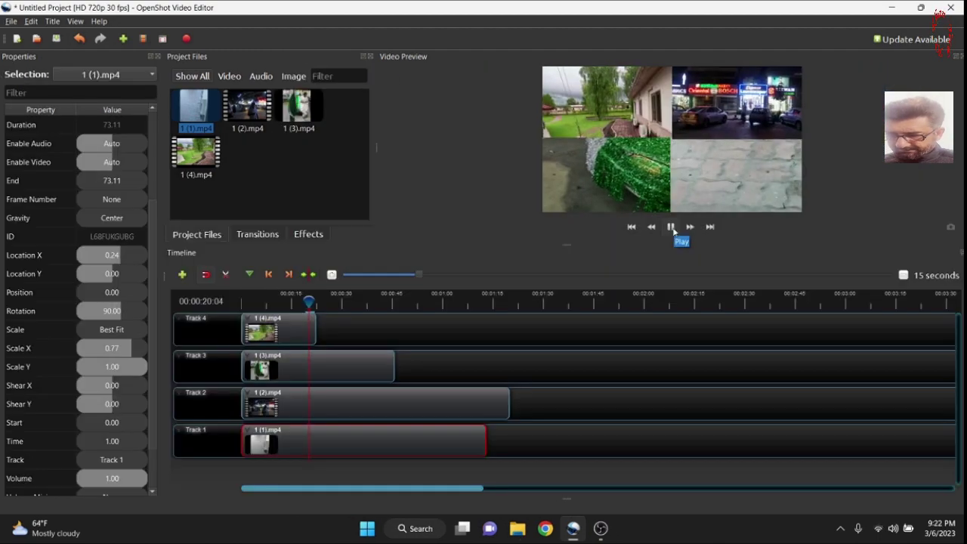
left_click(673, 226)
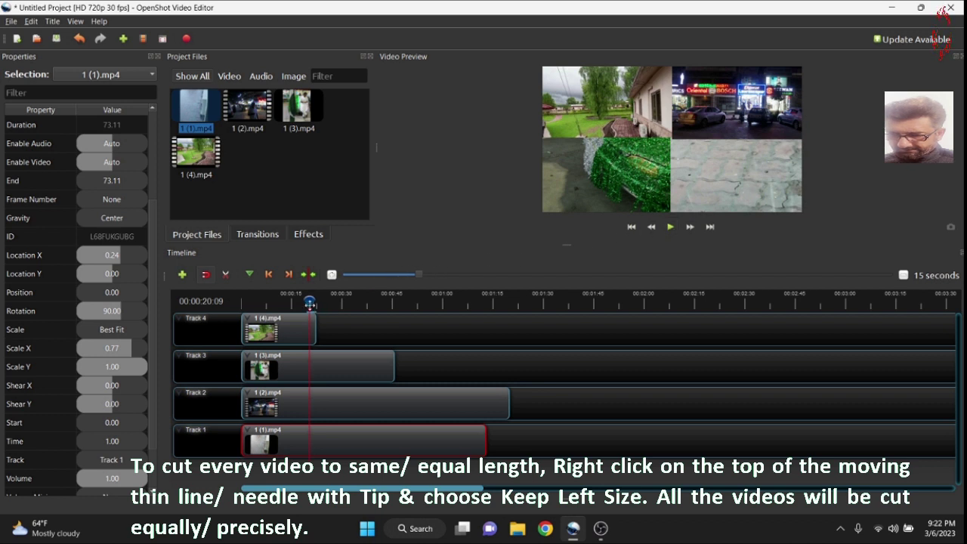
- Slice all clips at the playhead keeping the left side, then check the trimmed start and end
right_click(309, 303)
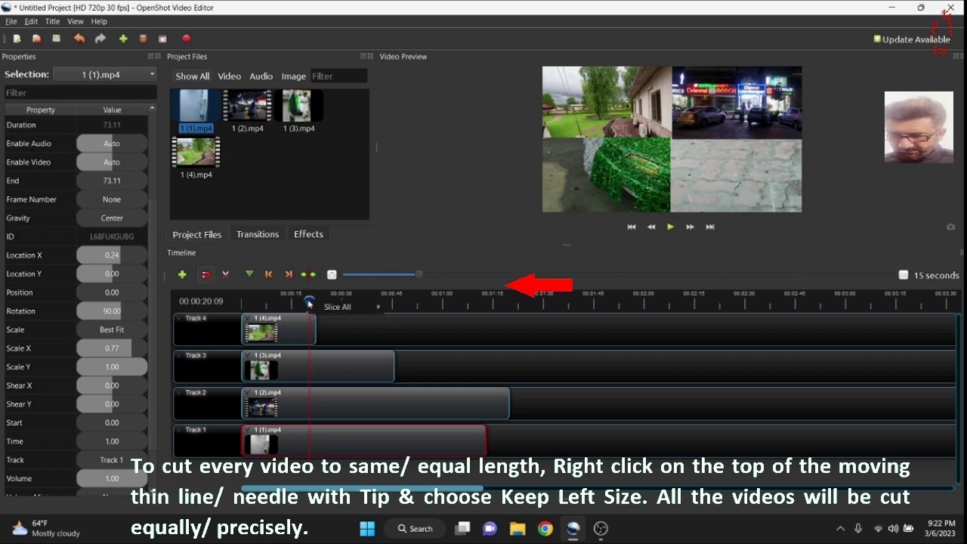
mouse_move(354, 310)
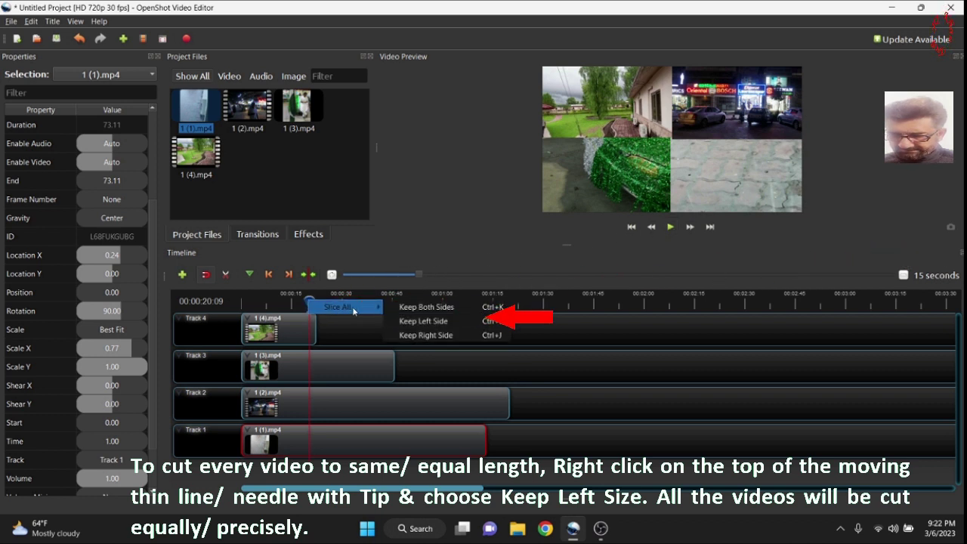
left_click(465, 324)
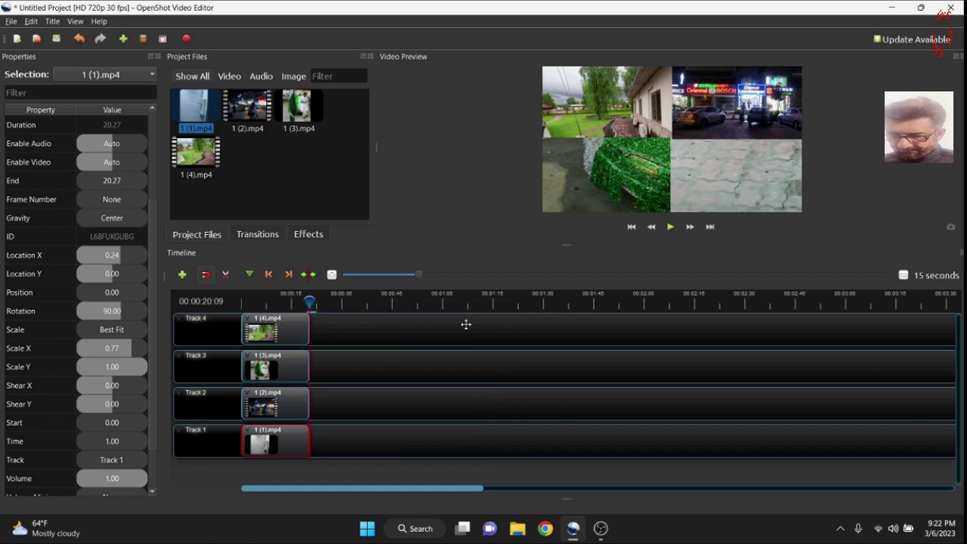
left_click(632, 233)
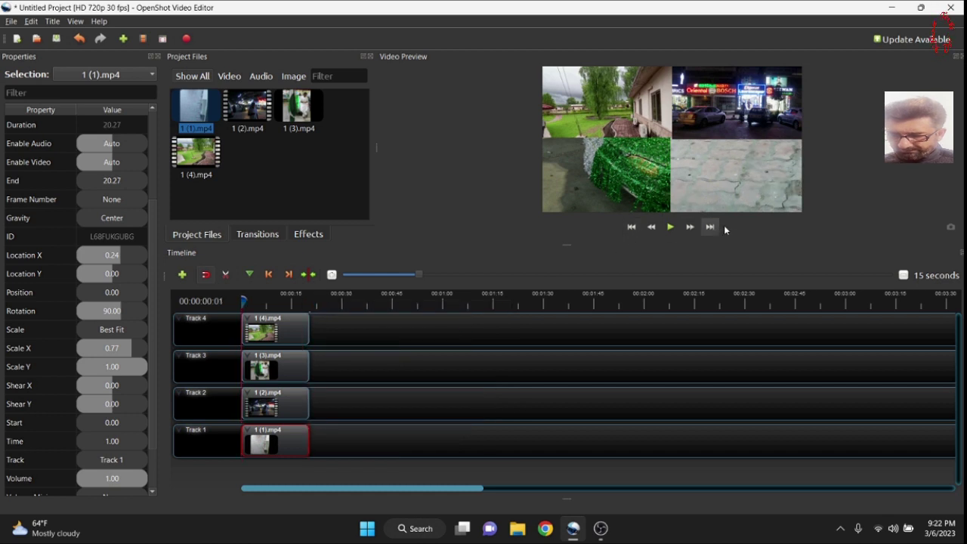
left_click(710, 229)
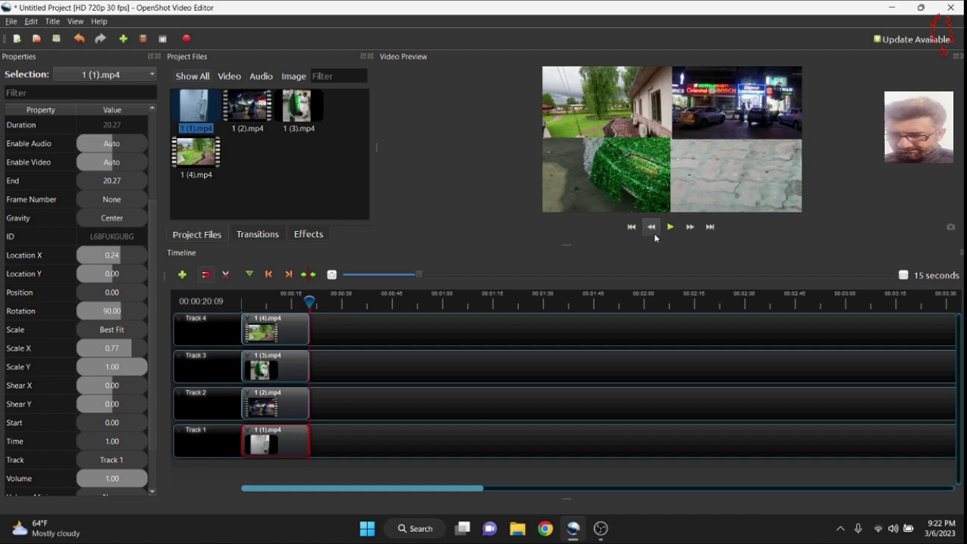
left_click(625, 235)
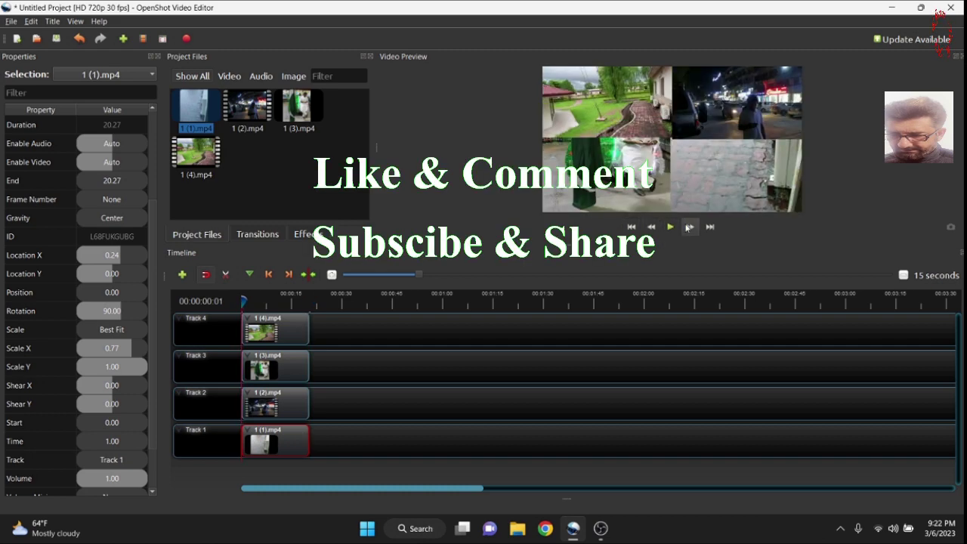
left_click(710, 228)
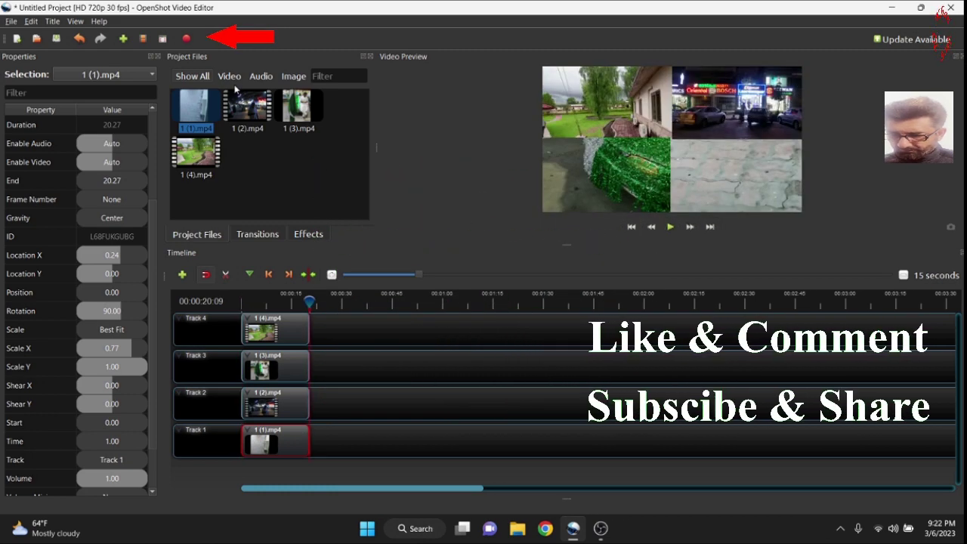
- Export the video as 'Video 4 in 1'
left_click(184, 38)
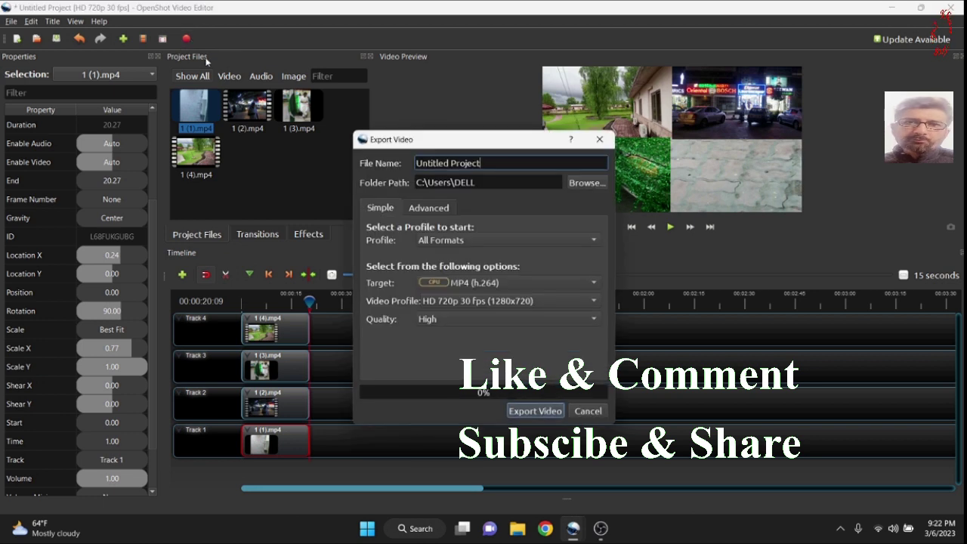
key("ctrl+a")
type("Video")
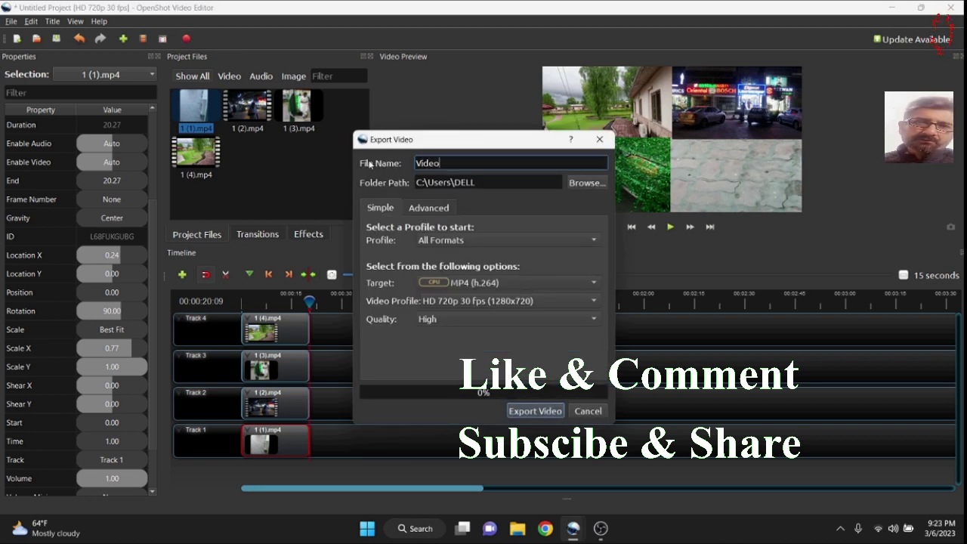
type(" 4 in 1")
key("Return")
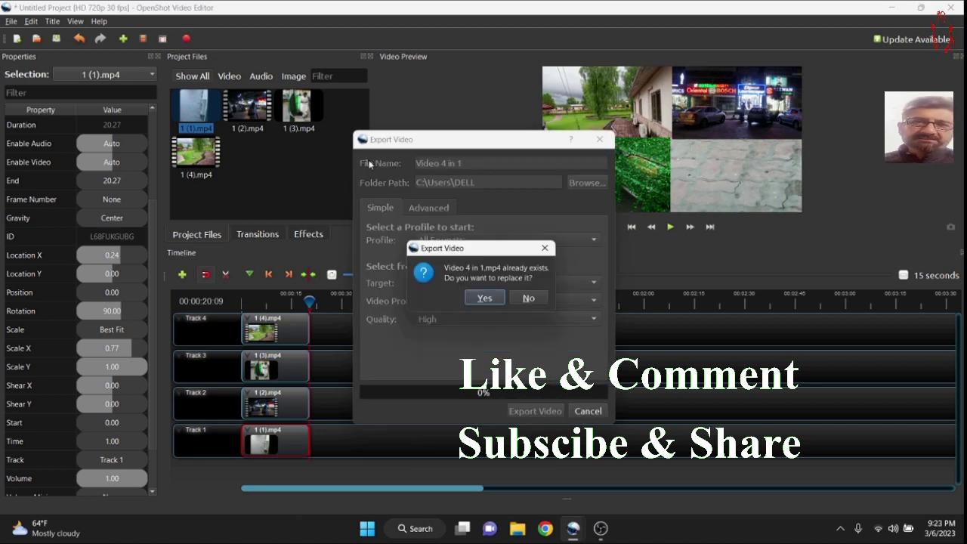